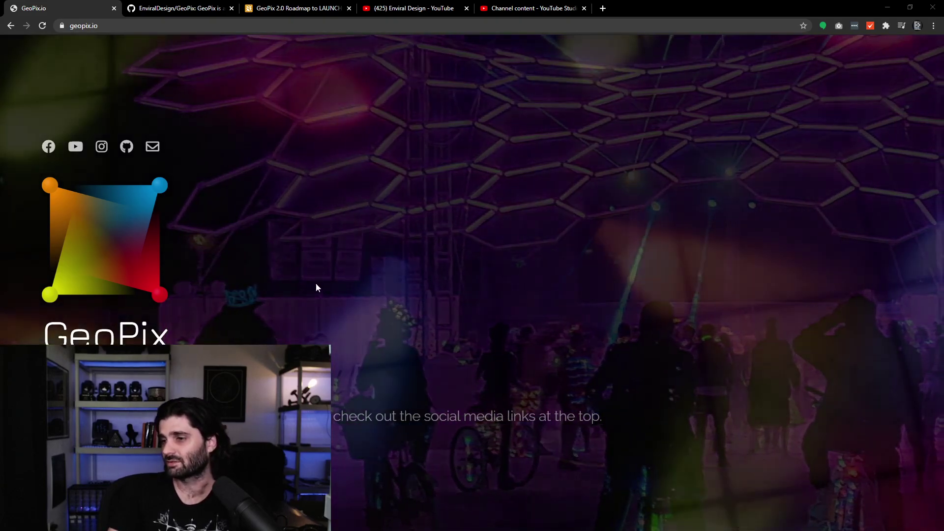
Switch to the GeoPix repository on GitHub and look over its private status, file list and README.
key(ctrl+Tab)
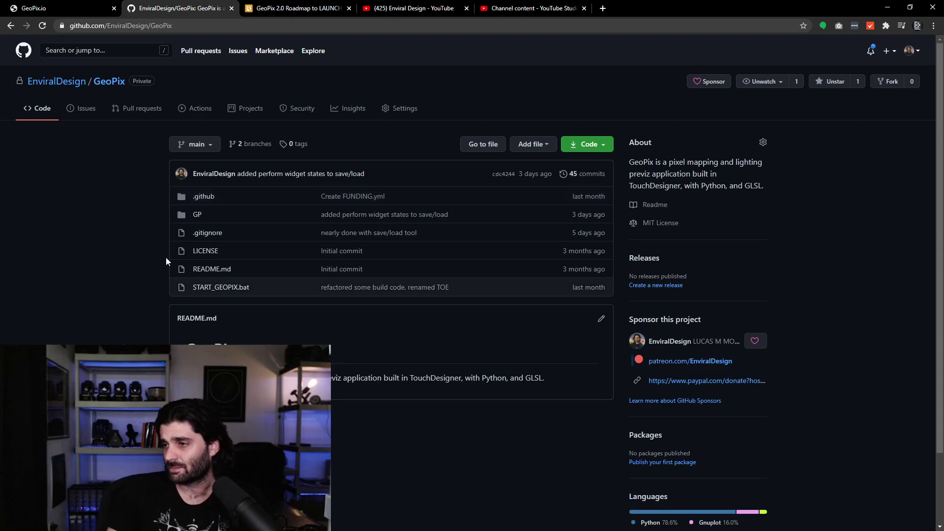
drag(150, 81, 133, 81)
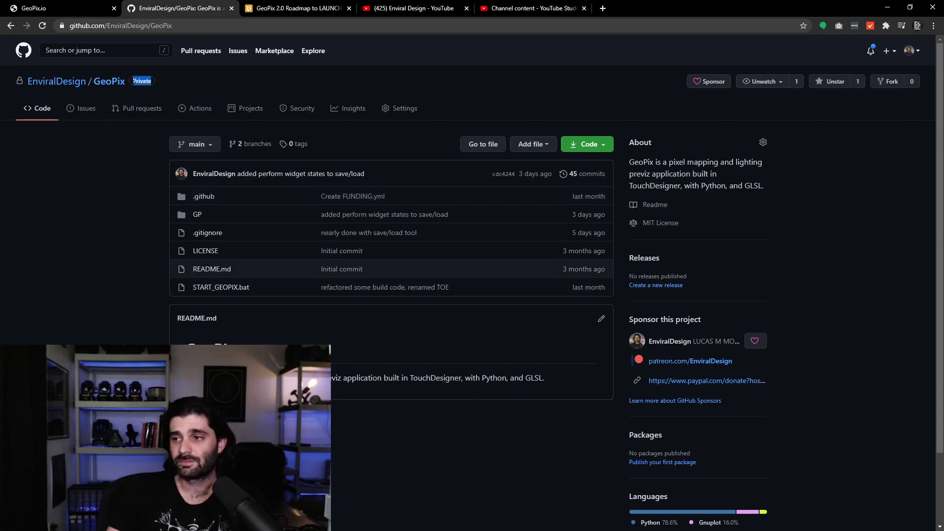
click(103, 192)
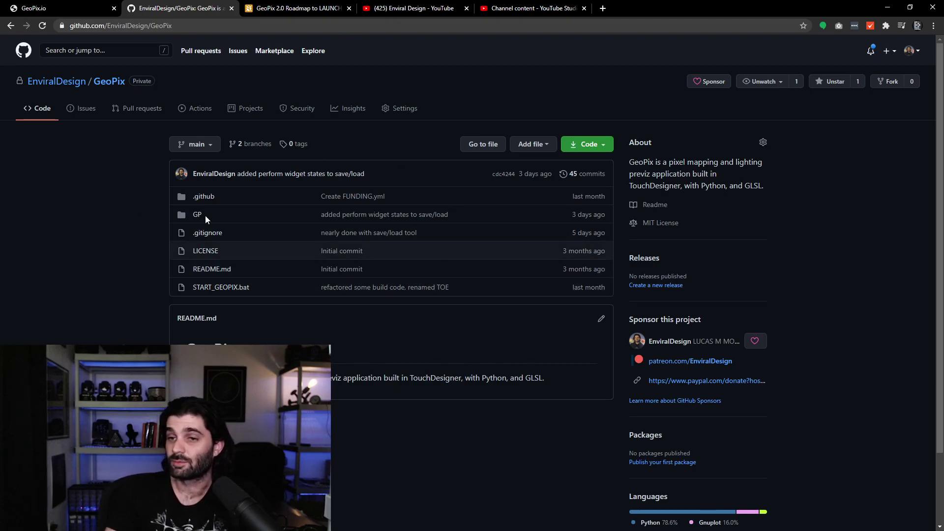
scroll(153, 250, down, 2)
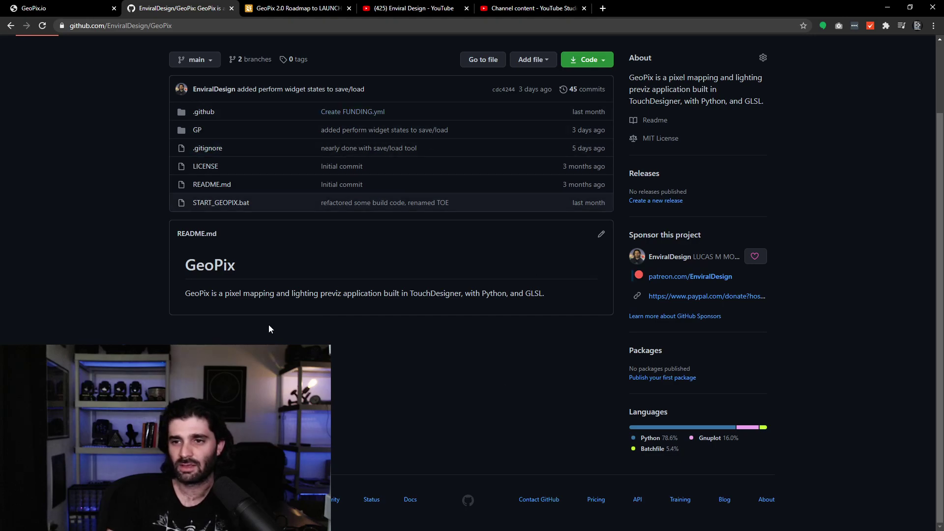
scroll(145, 186, up, 1)
scroll(144, 185, up, 2)
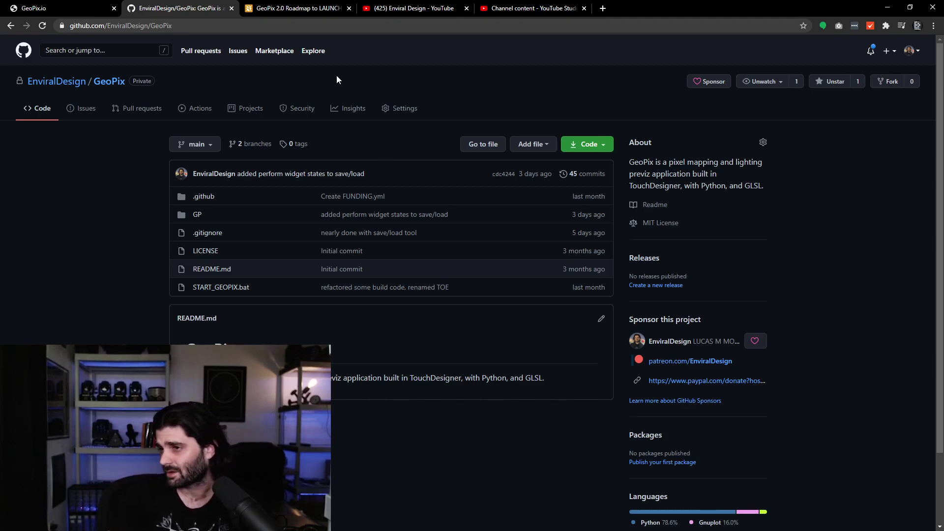
Switch to the GeoPix 2.0 roadmap in Airtable and review the critical in-progress items and the Editor to-do items.
click(295, 8)
scroll(324, 219, up, 2)
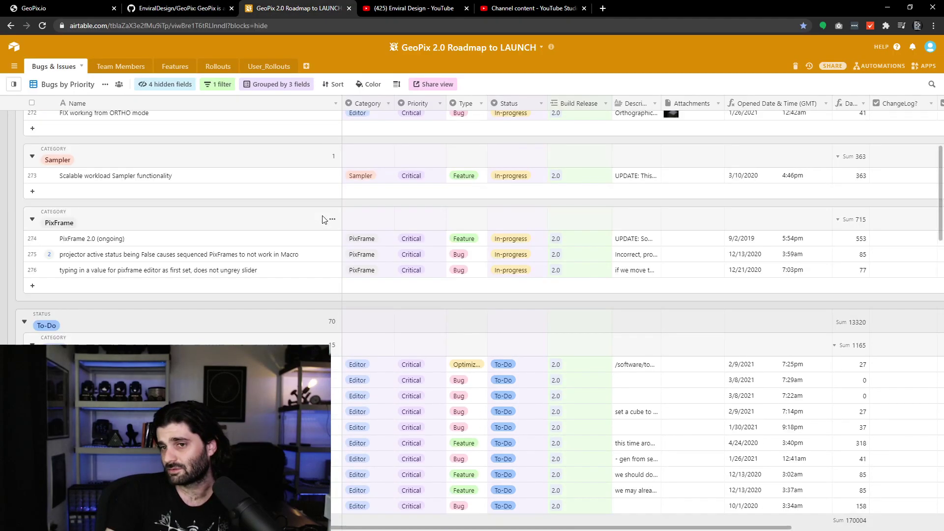
scroll(322, 222, up, 3)
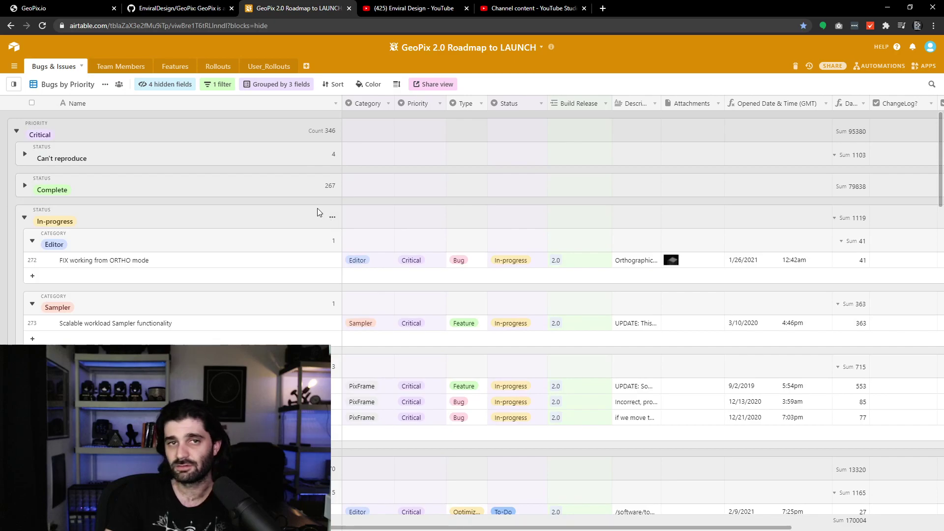
scroll(317, 215, down, 6)
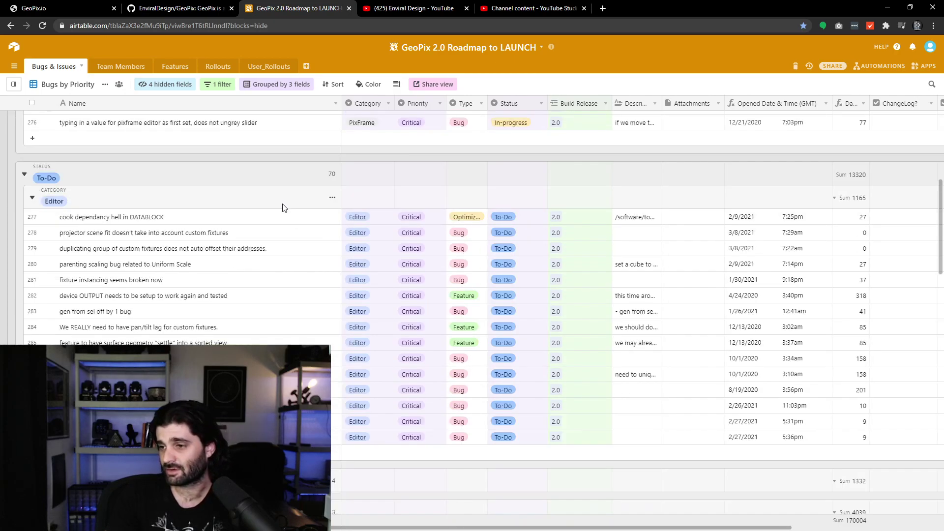
scroll(281, 206, down, 3)
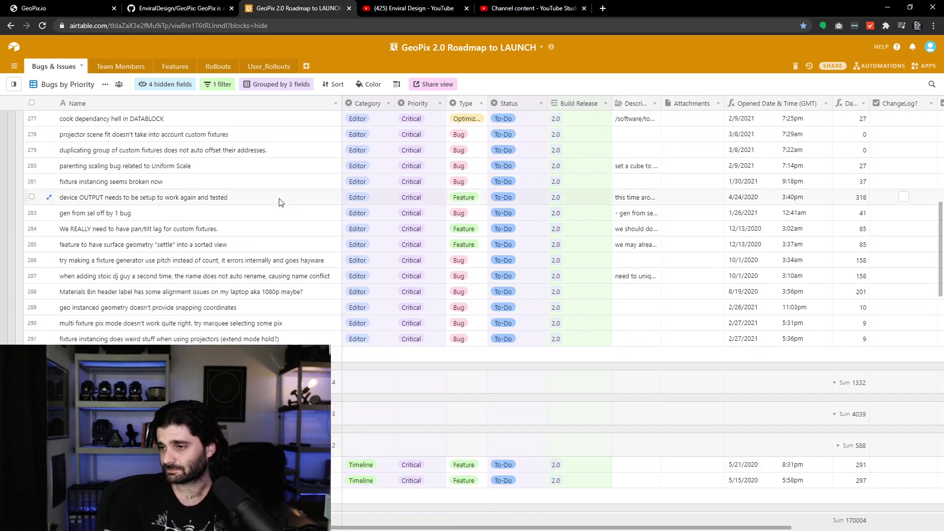
scroll(278, 200, up, 3)
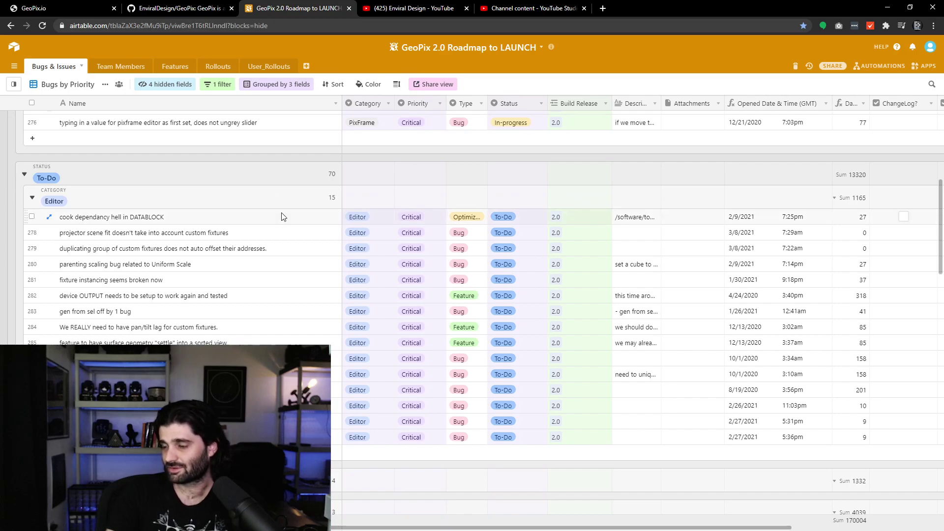
Examine the remaining critical to-do items in the roadmap, including the Timeline, PixFrame and Misc/Tools categories.
scroll(238, 295, down, 8)
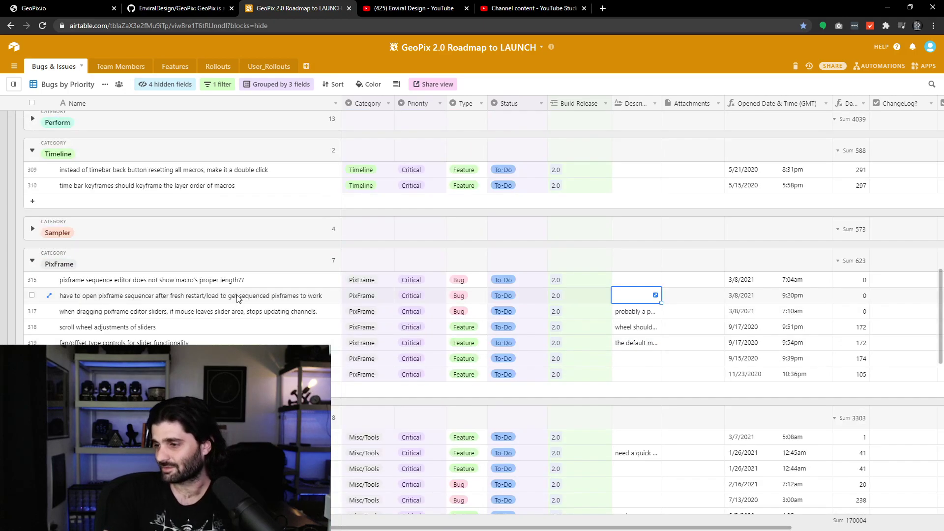
scroll(238, 305, down, 1)
scroll(238, 315, up, 9)
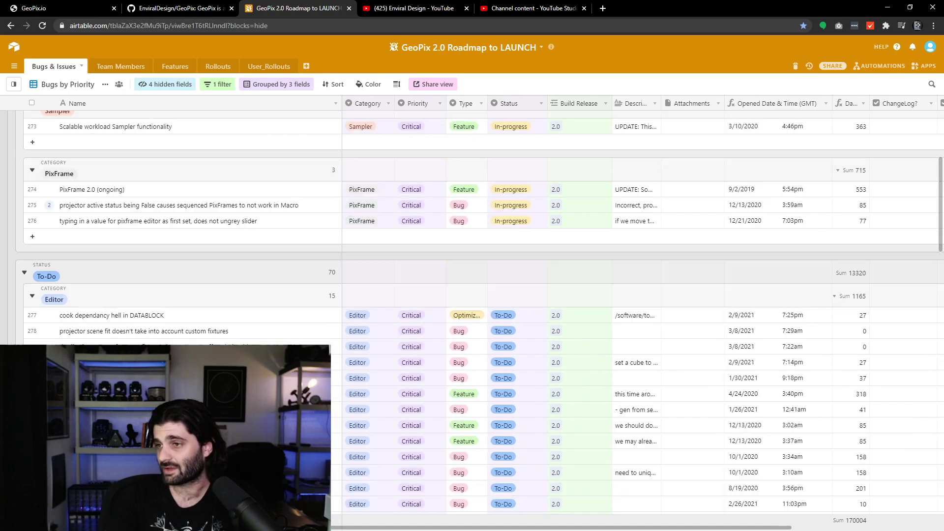
scroll(472, 305, up, 4)
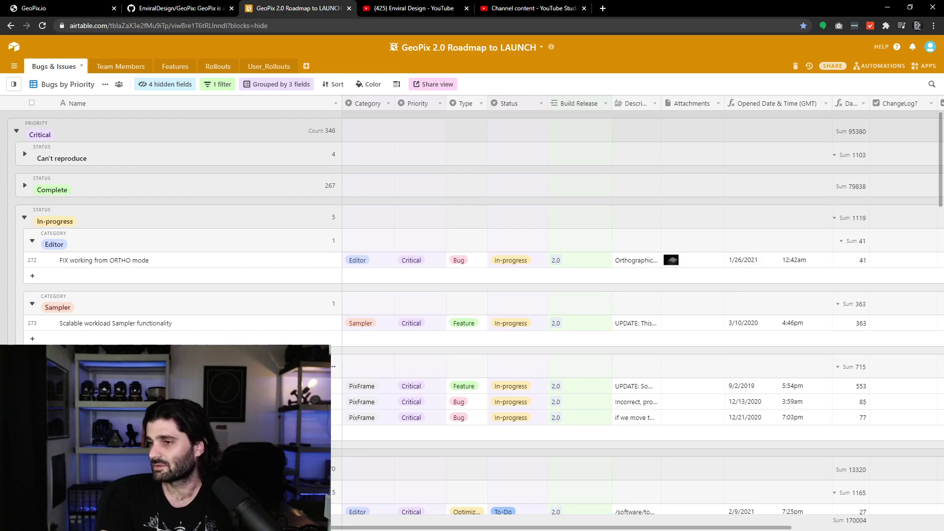
scroll(309, 337, down, 4)
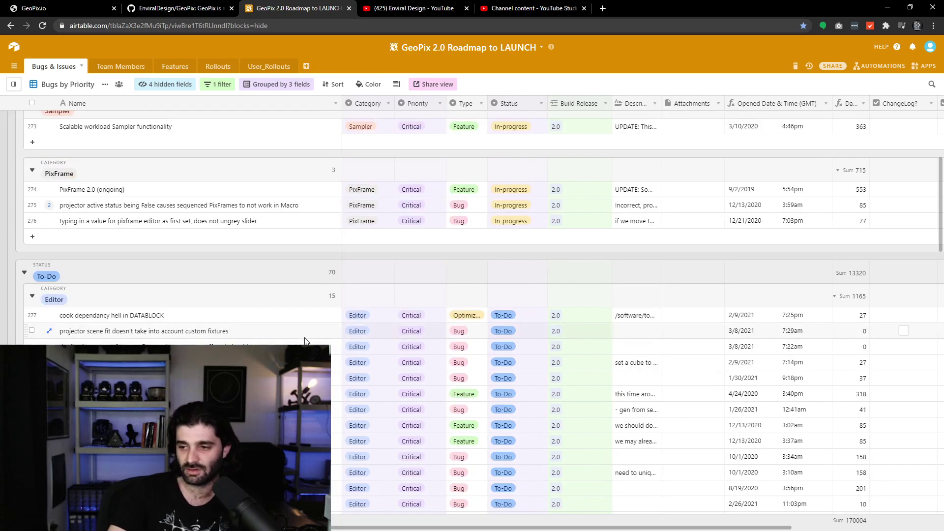
scroll(310, 336, down, 20)
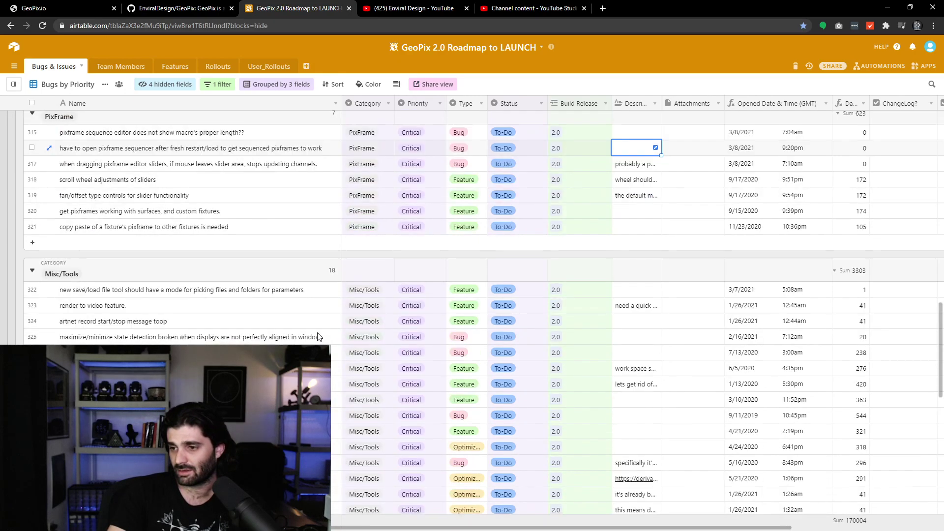
scroll(318, 337, down, 1)
scroll(319, 337, up, 8)
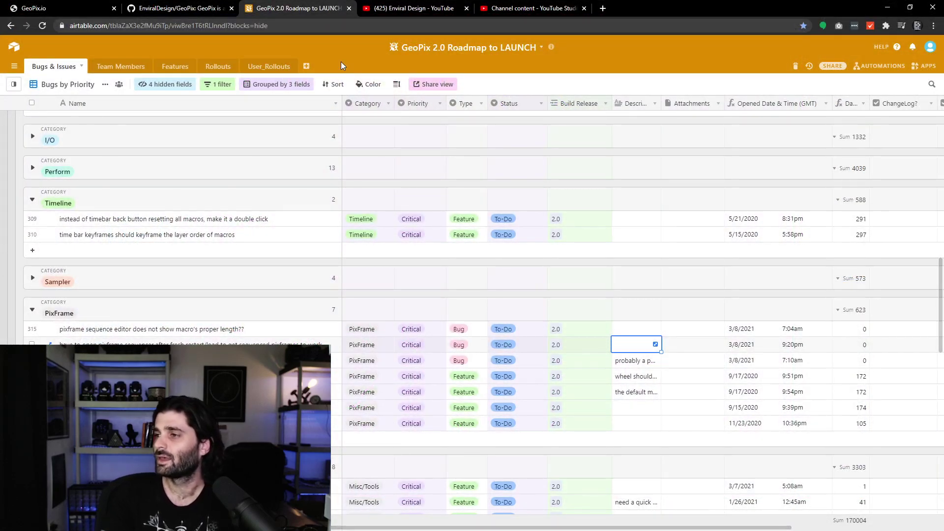
scroll(209, 271, down, 5)
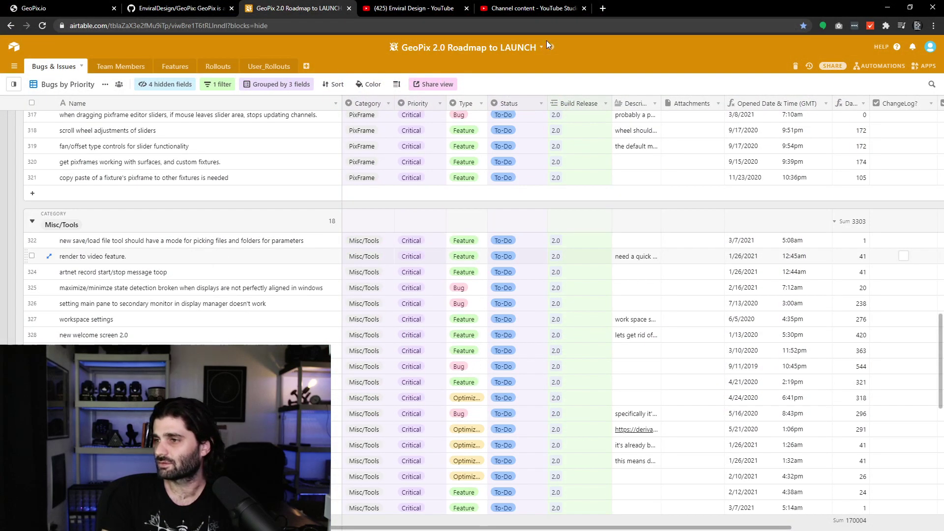
Open the Patreon creator home page, patreon.com/creator-home, in a new browser tab.
key(ctrl+t)
text(patreon.com)
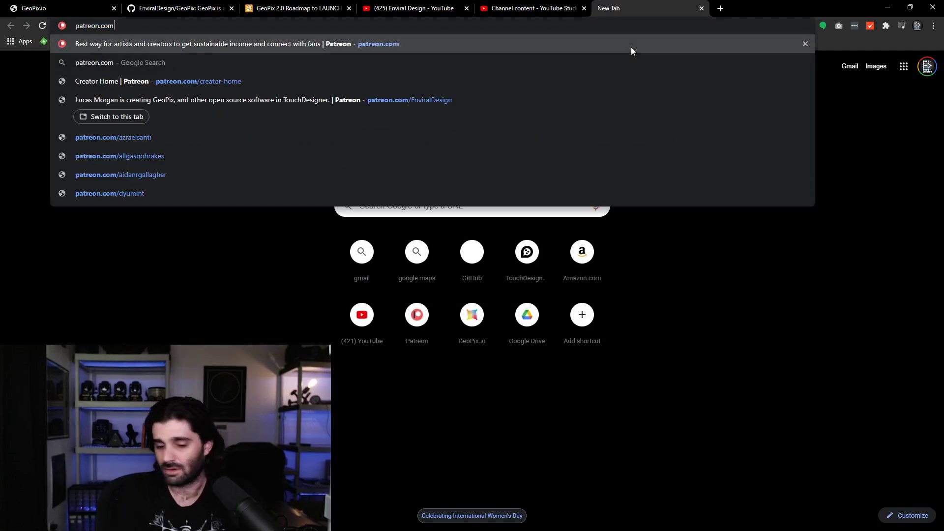
key(Down)
key(Down)
key(Return)
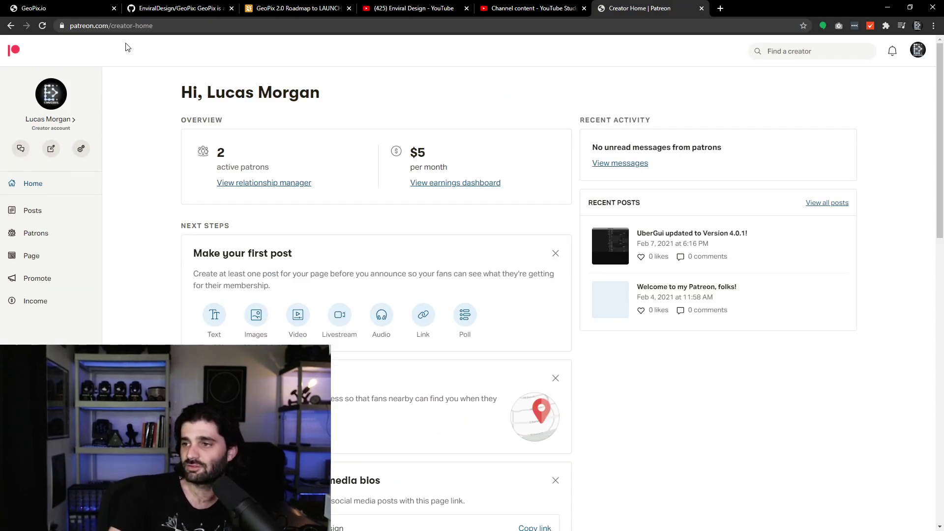
Open the EnviralDesign creator page on Patreon and look through its banner and posts.
click(49, 103)
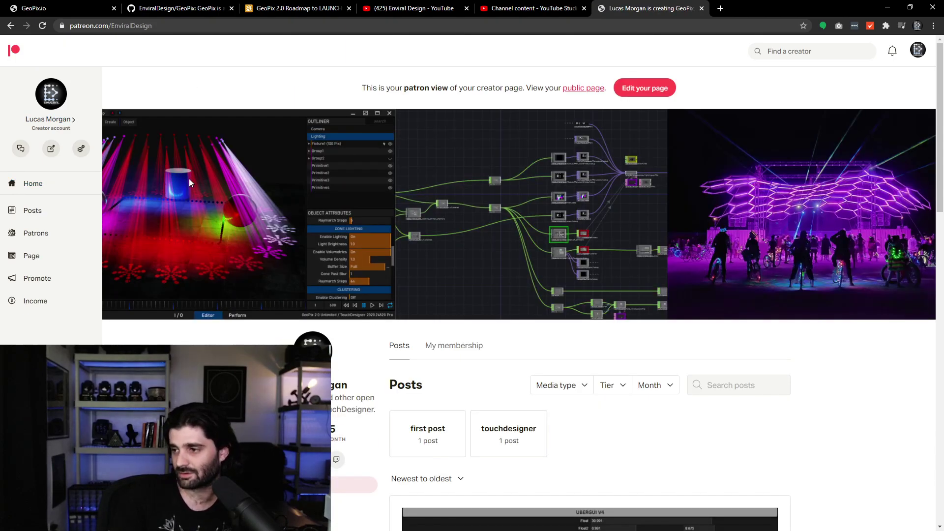
scroll(193, 197, down, 1)
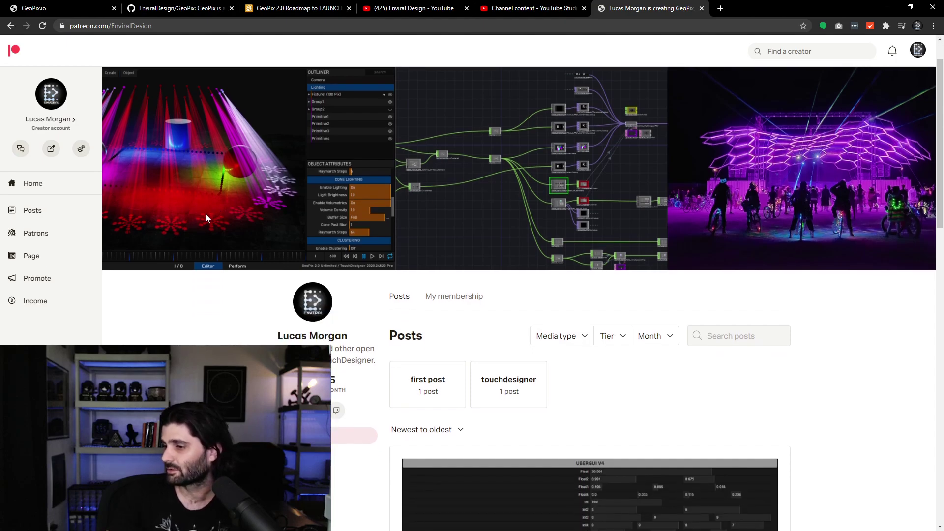
scroll(205, 218, down, 8)
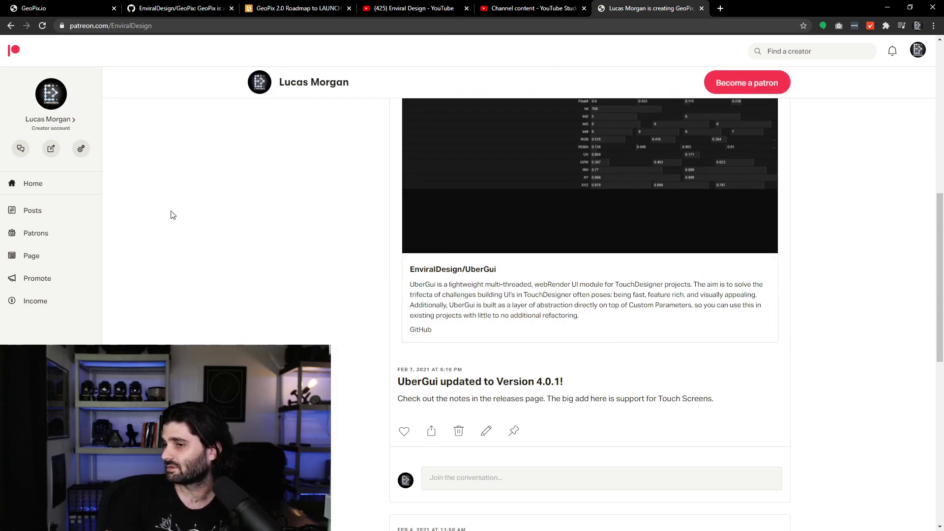
scroll(272, 320, up, 9)
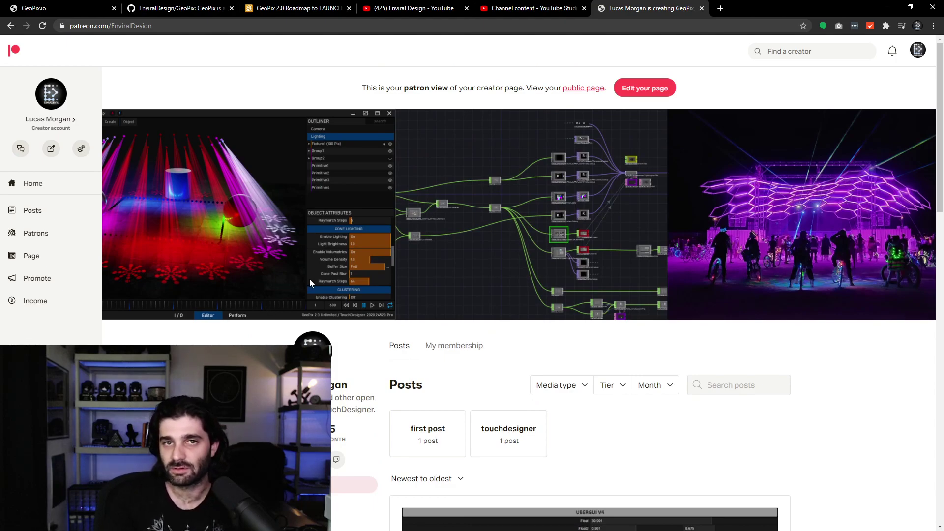
scroll(388, 273, down, 6)
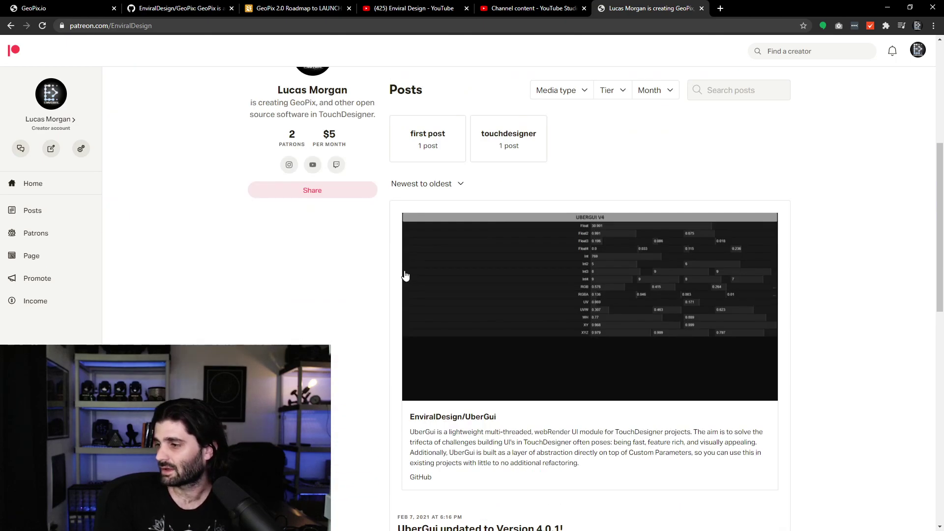
scroll(408, 279, up, 6)
Return to GitHub, go through the EnviralDesign profile to the UberGui repository, and view its sponsorship page.
click(179, 8)
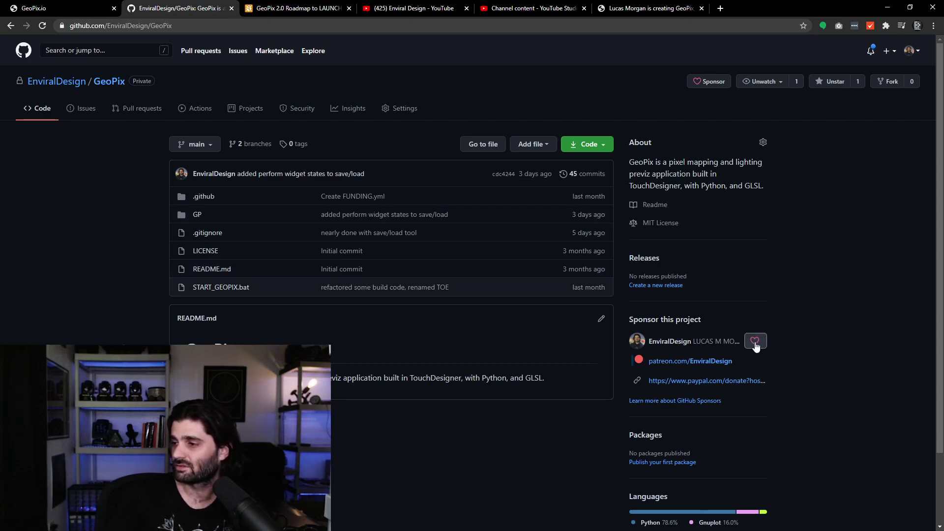
mouse_move(54, 87)
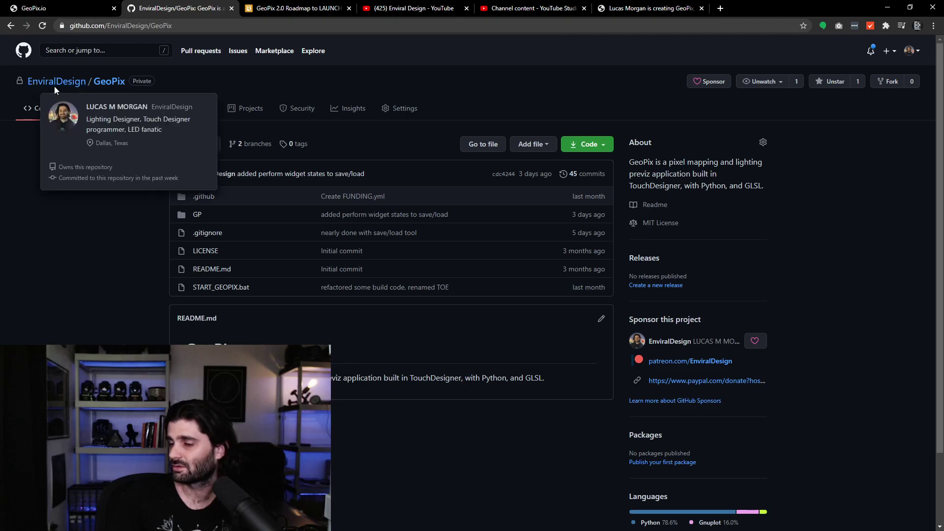
click(63, 82)
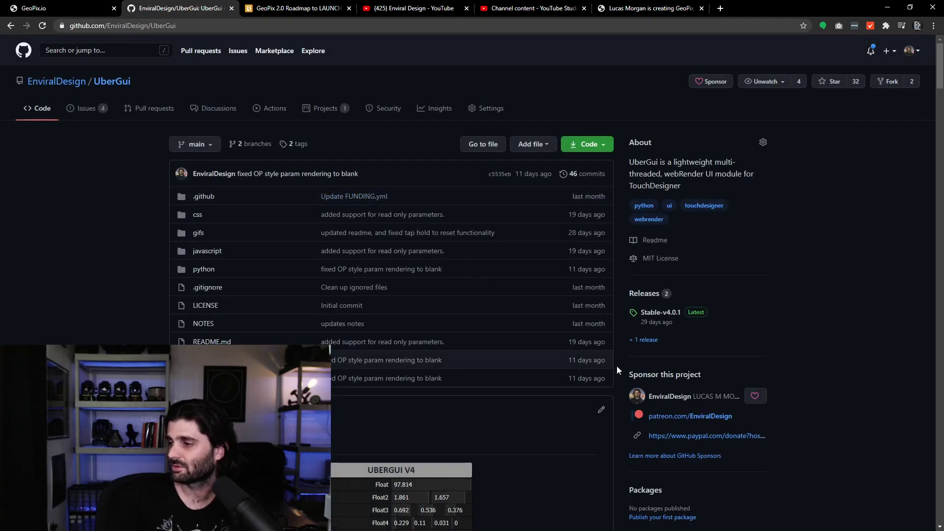
click(755, 396)
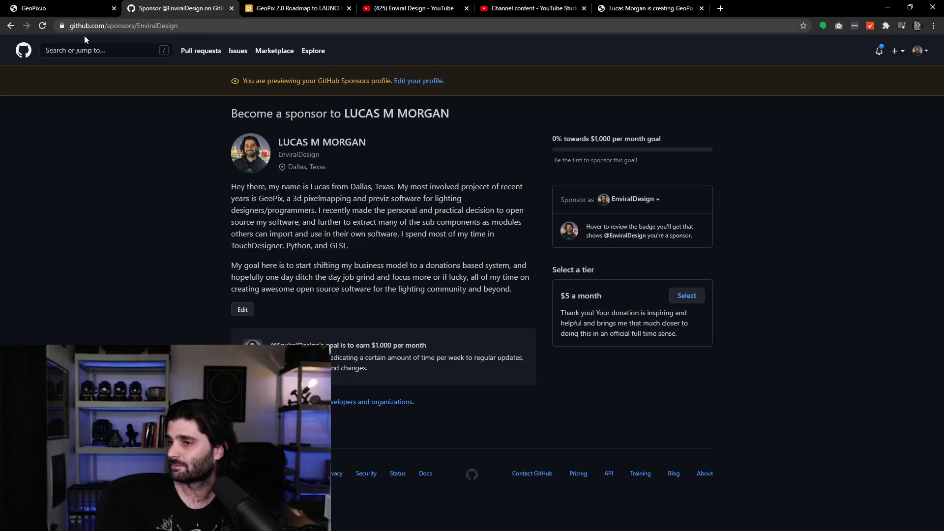
mouse_move(223, 25)
mouse_down()
mouse_move(121, 25)
mouse_move(229, 23)
mouse_up()
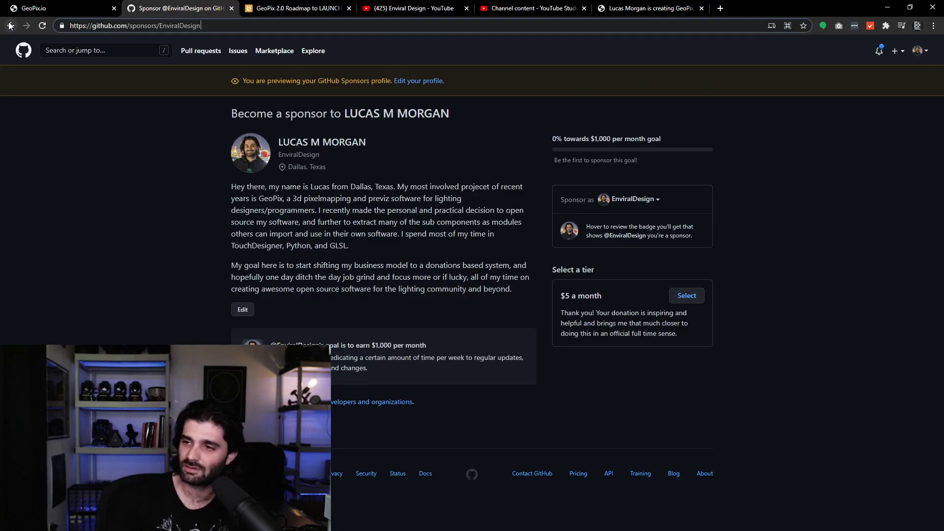
Go back to the UberGui repository from the sponsorship page and look over its contents.
click(9, 25)
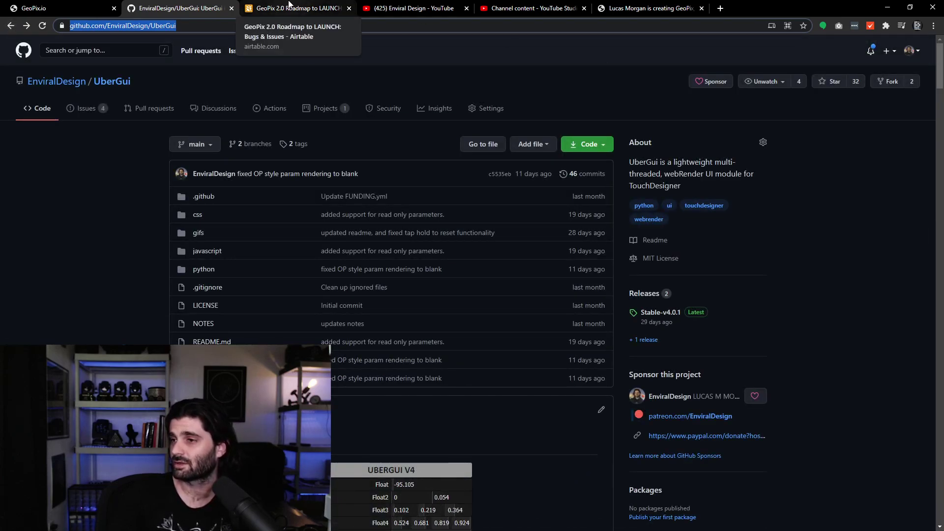
scroll(357, 121, down, 1)
scroll(352, 118, down, 3)
scroll(350, 115, up, 3)
Switch to the Enviral Design YouTube channel and browse its uploaded videos down to the oldest ones.
click(336, 10)
click(435, 10)
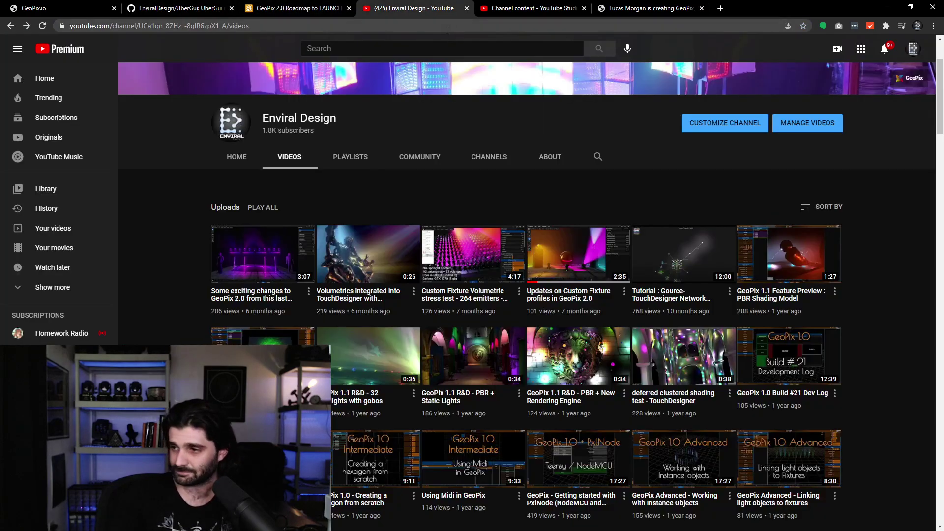
scroll(429, 269, down, 12)
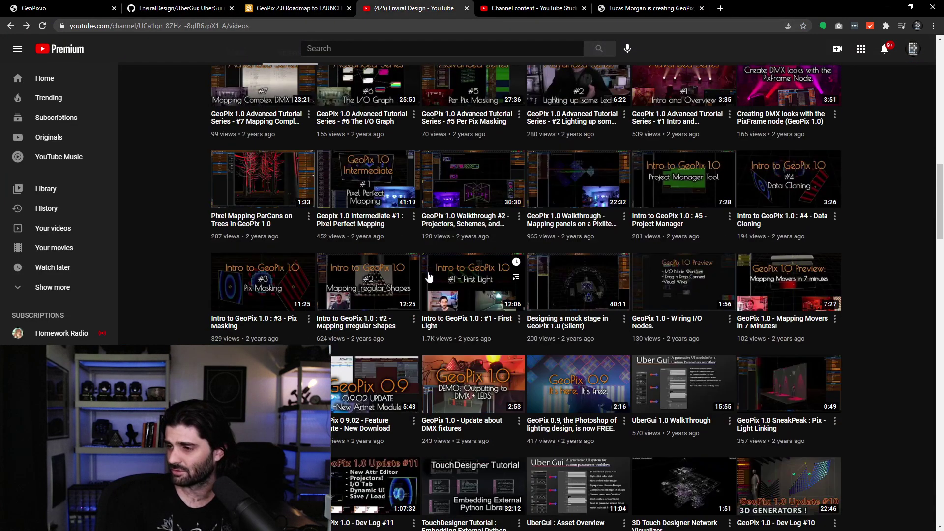
scroll(430, 271, down, 15)
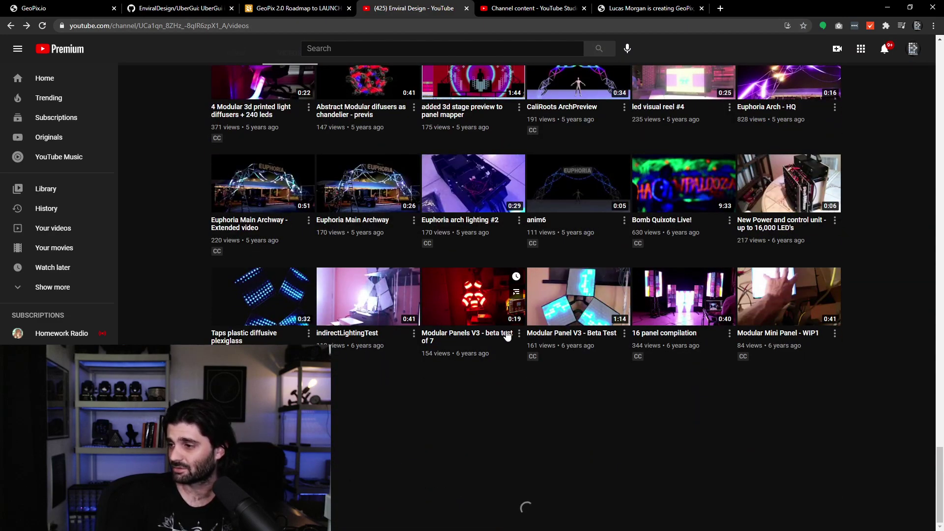
scroll(451, 381, up, 4)
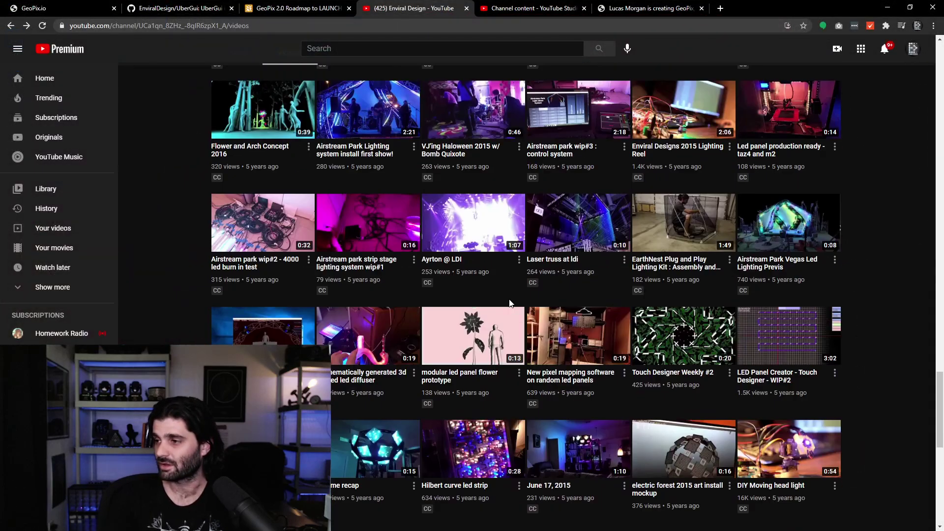
scroll(492, 292, up, 1)
scroll(488, 283, up, 4)
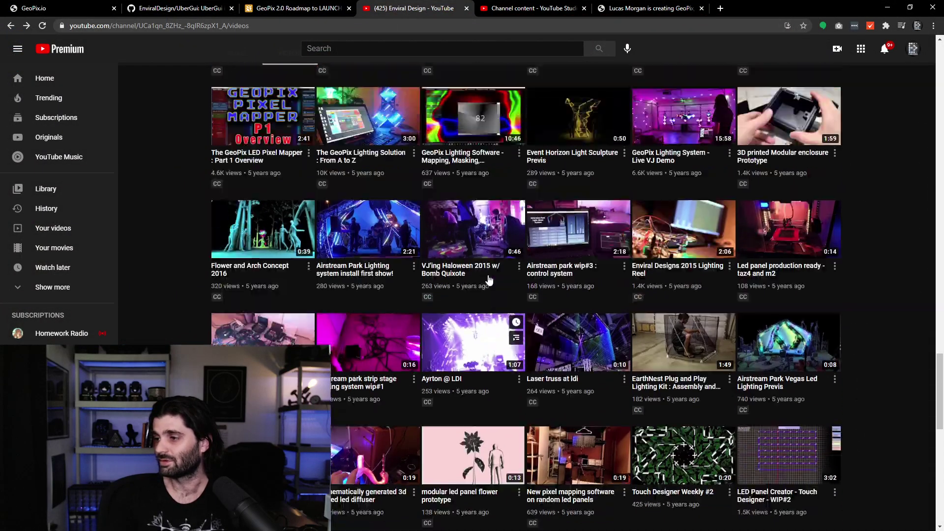
Browse the channel's uploaded videos from the oldest back up to the newest ones, looking over the GeoPix tutorials and development logs.
scroll(497, 264, up, 1)
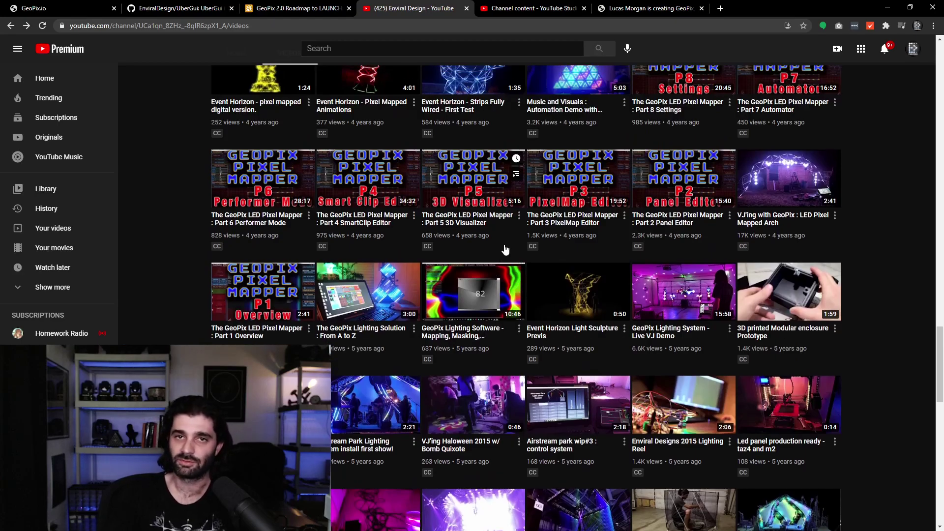
scroll(507, 249, up, 10)
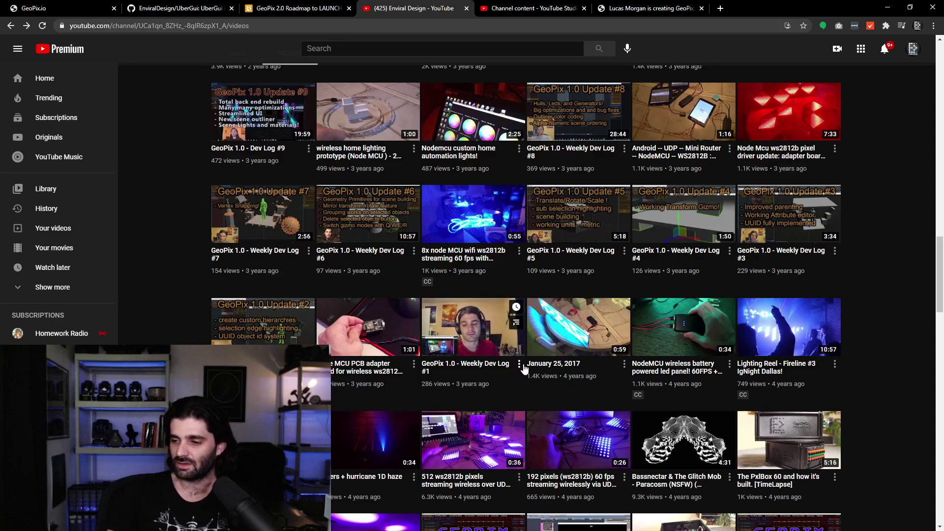
scroll(513, 369, up, 4)
scroll(513, 364, up, 5)
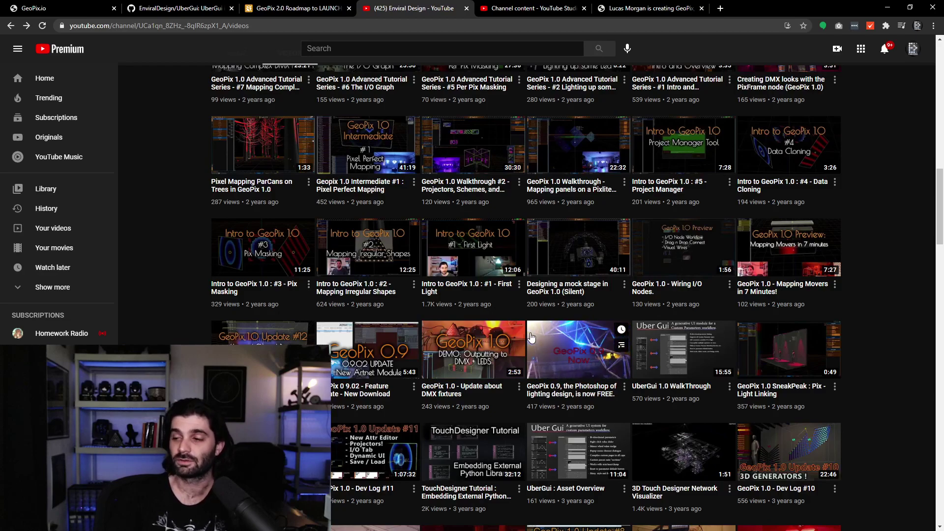
scroll(508, 329, up, 3)
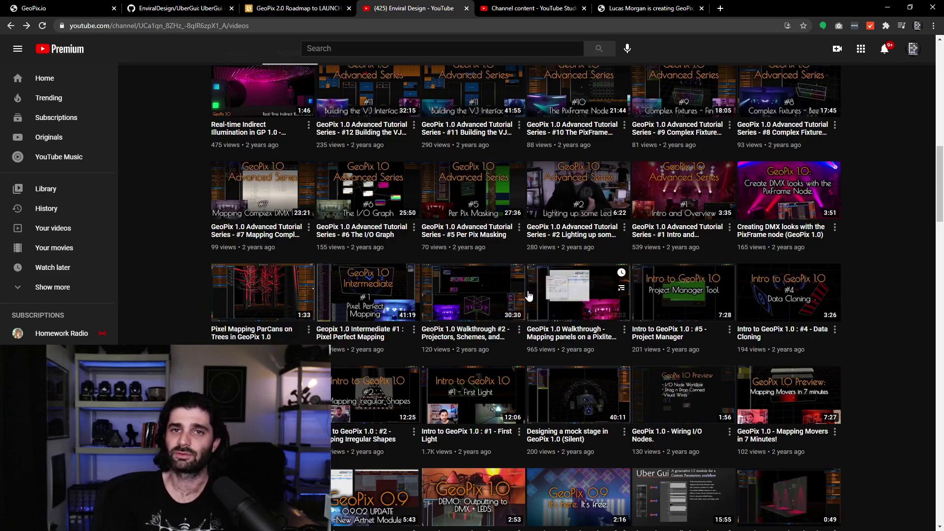
scroll(522, 325, up, 4)
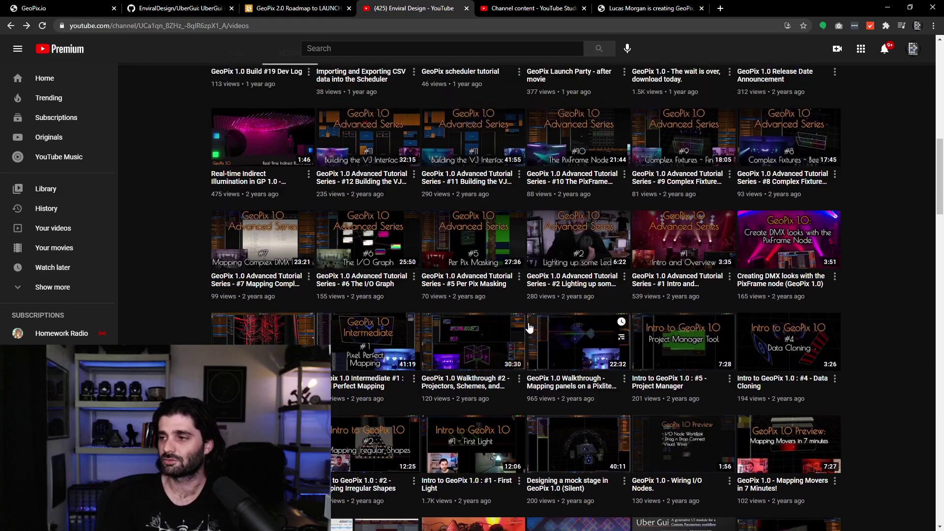
scroll(530, 333, up, 7)
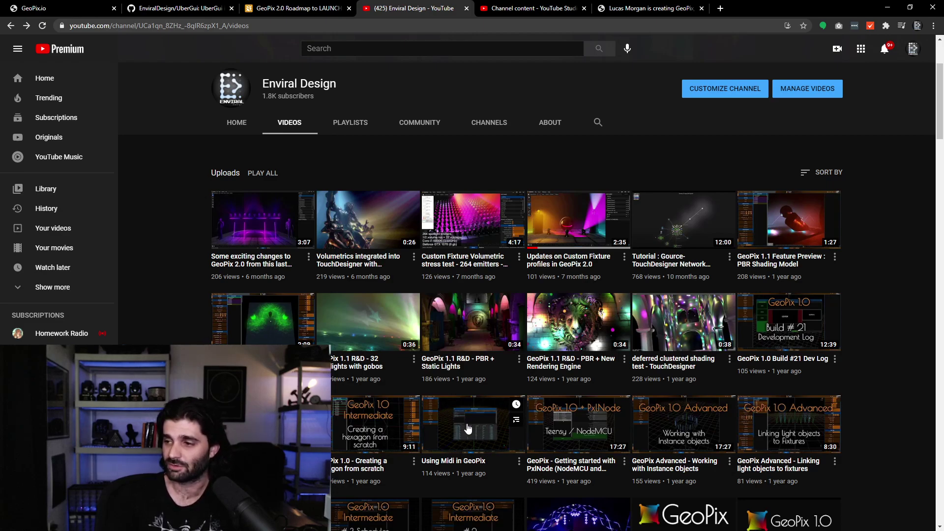
scroll(495, 435, down, 10)
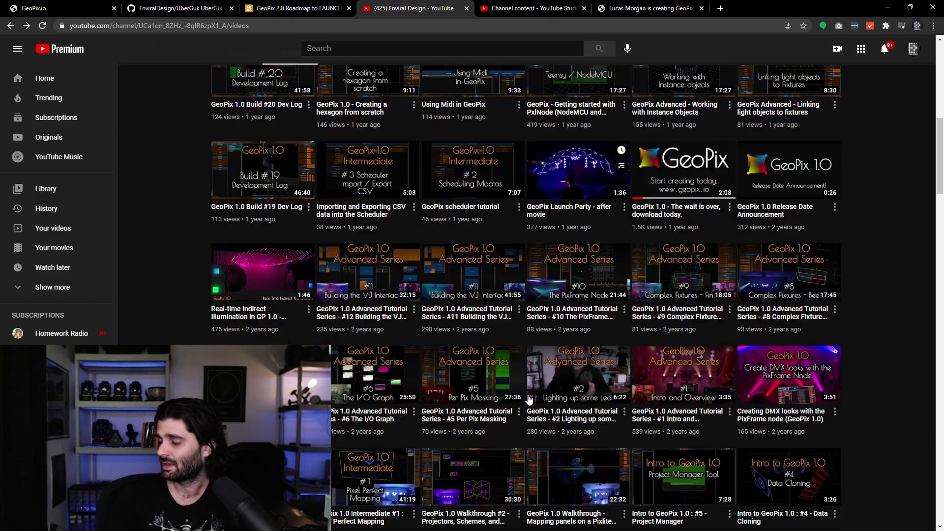
scroll(531, 401, up, 10)
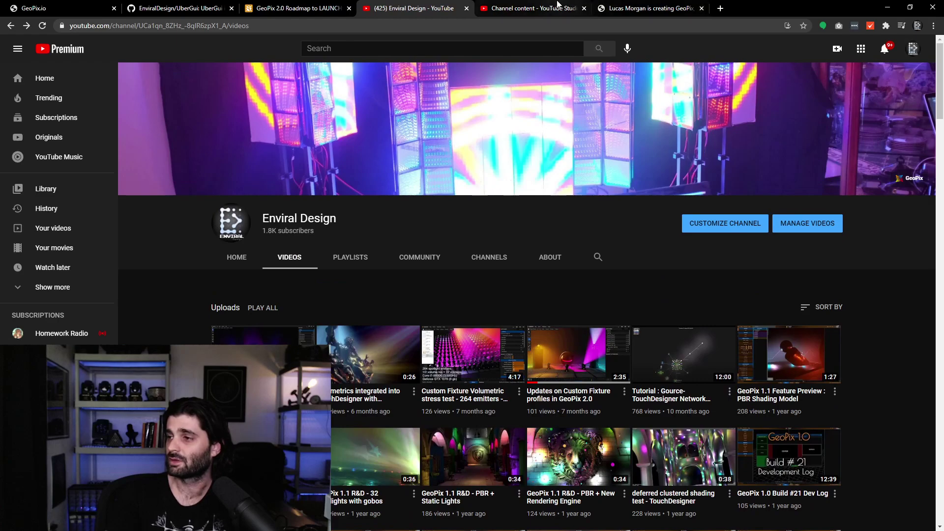
Go past the YouTube Studio page to view the EnviralDesign Patreon page, and switch to the GeoPix.io site.
click(551, 8)
click(645, 8)
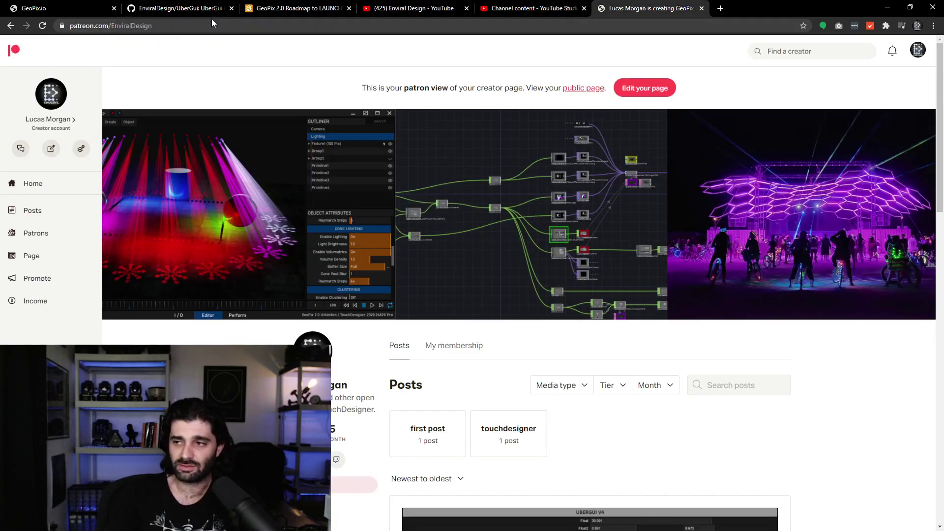
click(74, 6)
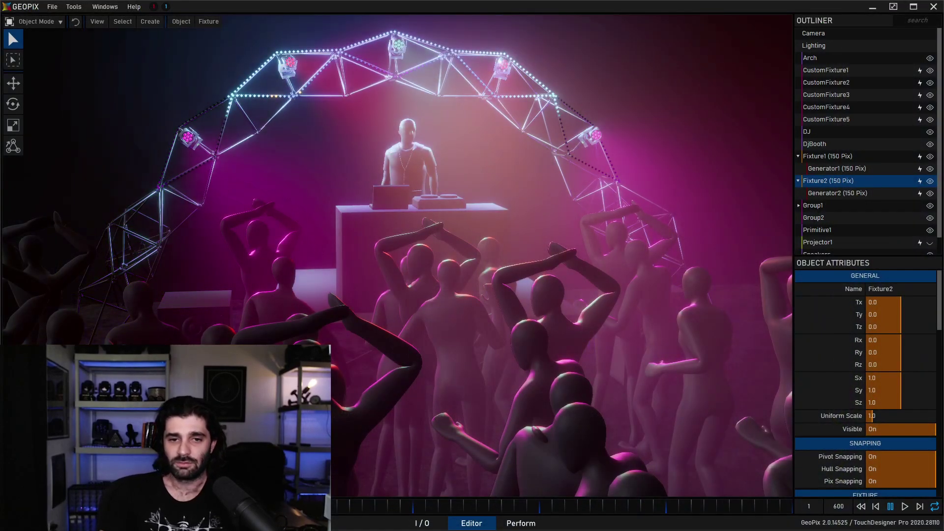
Select the Arch truss and examine it and the stage scene from the front, the side and behind the DJ.
middle_drag(396, 212, 584, 220)
scroll(459, 260, down, 3)
scroll(461, 260, down, 3)
scroll(400, 289, up, 3)
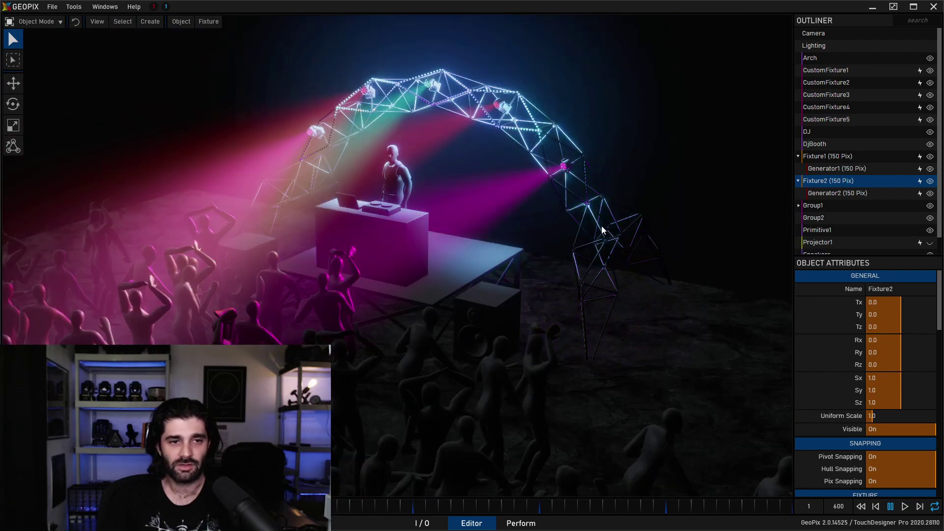
click(590, 226)
middle_drag(550, 308, 600, 190)
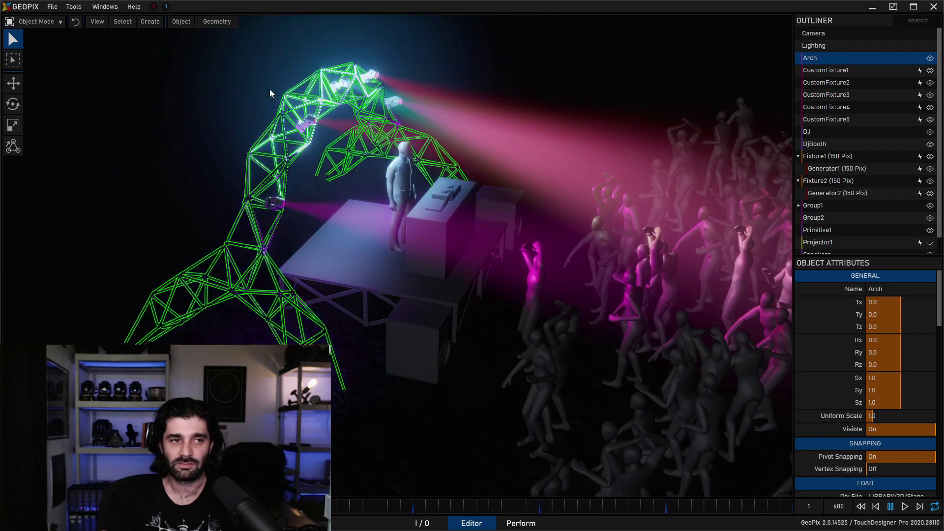
middle_drag(603, 217, 308, 173)
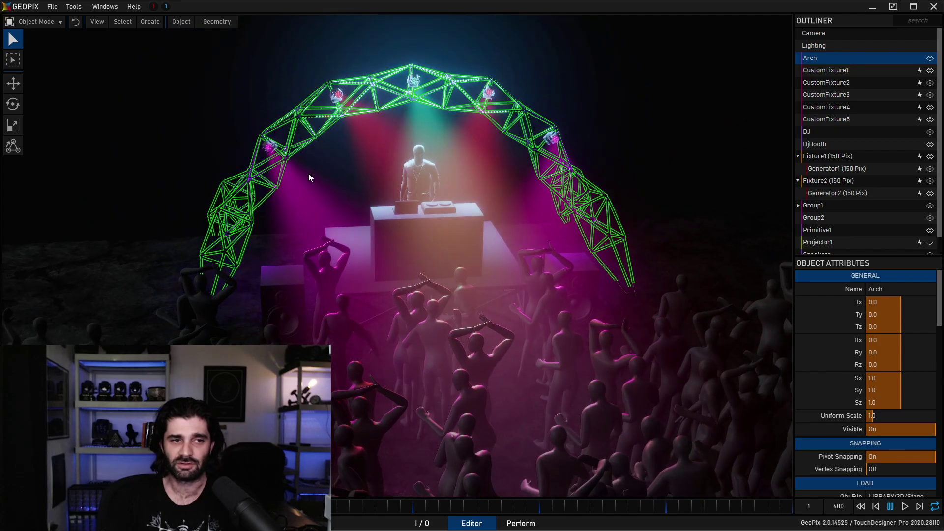
Clear the selection and examine the light beams and arch around the DJ booth from closer and higher angles.
click(451, 262)
scroll(544, 232, up, 1)
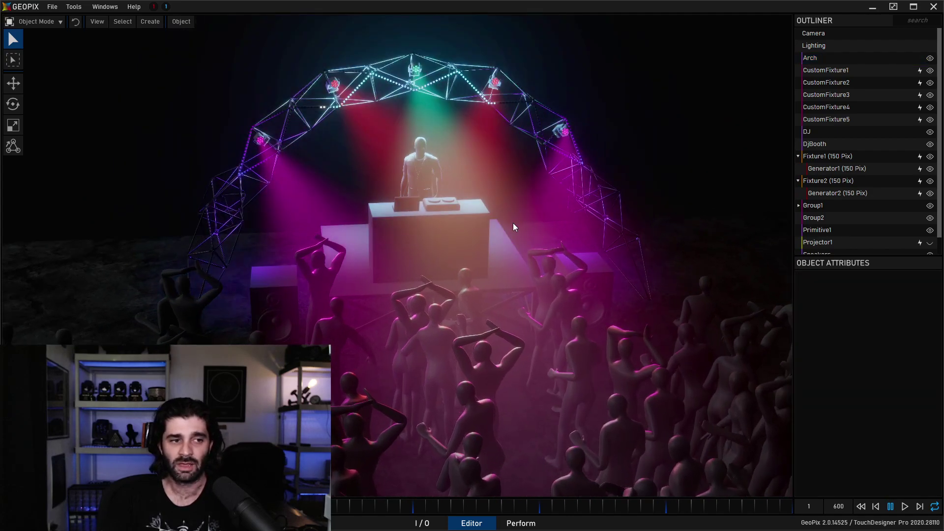
shift+middle_drag(519, 202, 229, 278)
scroll(340, 199, up, 1)
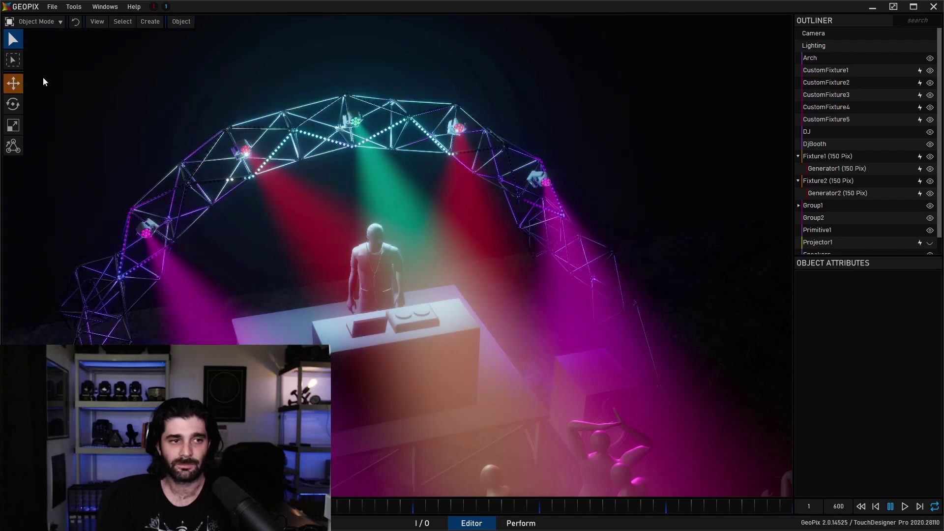
middle_drag(246, 206, 373, 176)
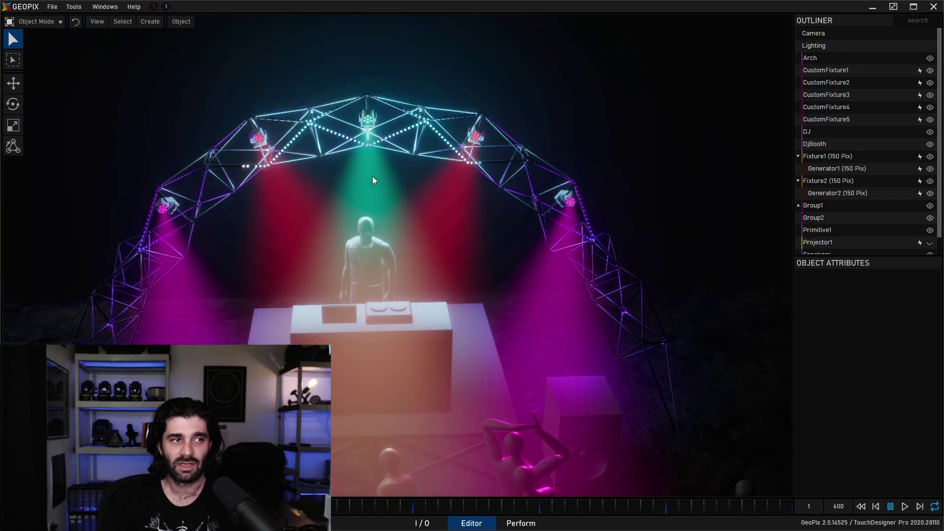
middle_drag(326, 143, 411, 215)
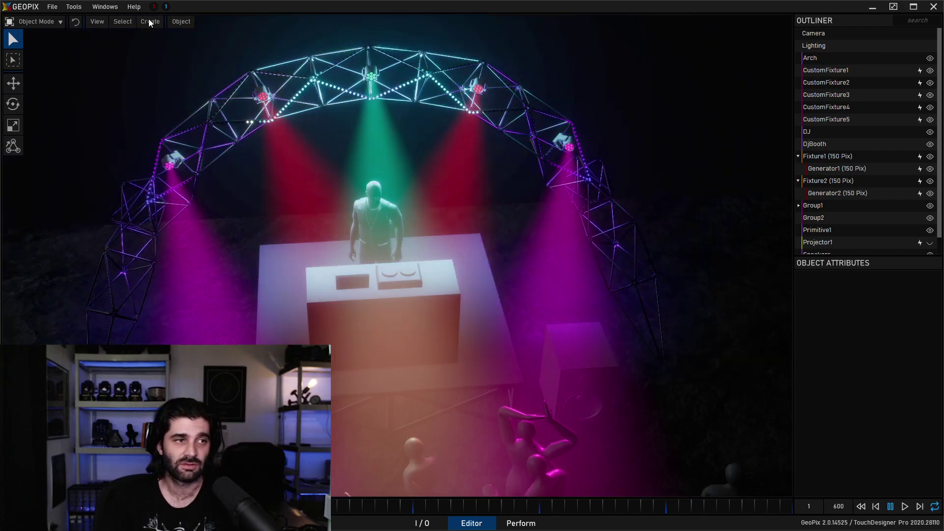
Run Auto Fixture Offsets on Fixture1 alone.
click(154, 7)
click(386, 10)
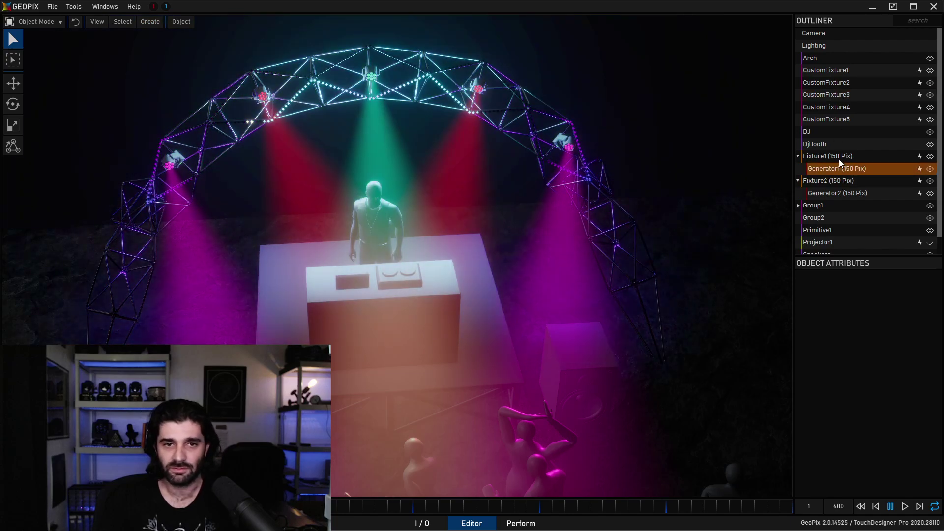
click(838, 157)
click(198, 26)
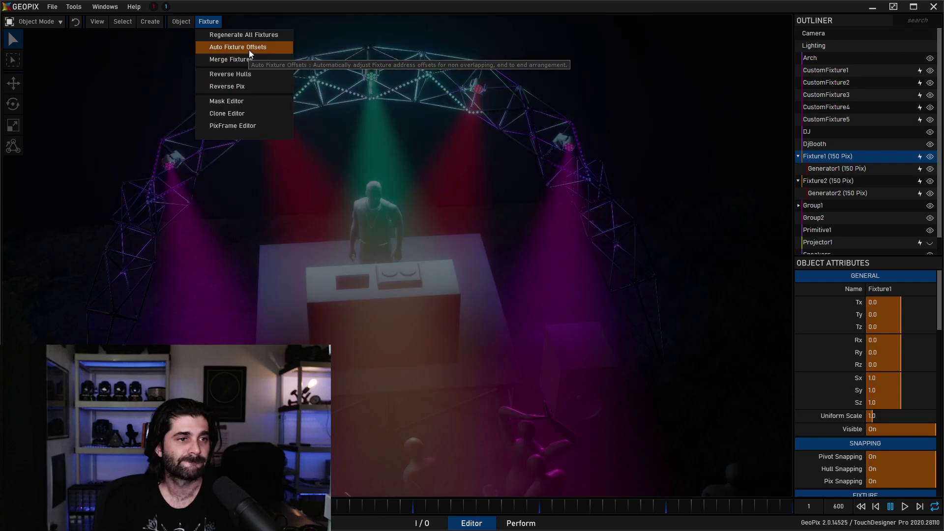
click(248, 47)
Run Auto Fixture Offsets on CustomFixture1 through CustomFixture5, Fixture1 and Fixture2 together, and clear the selection.
middle_drag(492, 212, 273, 135)
click(273, 135)
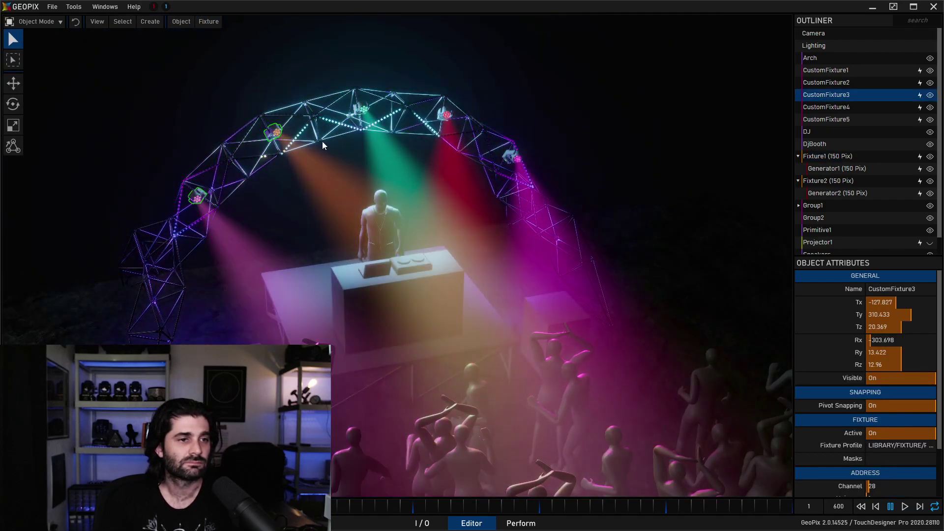
shift+click(199, 193)
shift+click(363, 109)
shift+click(447, 115)
shift+click(512, 157)
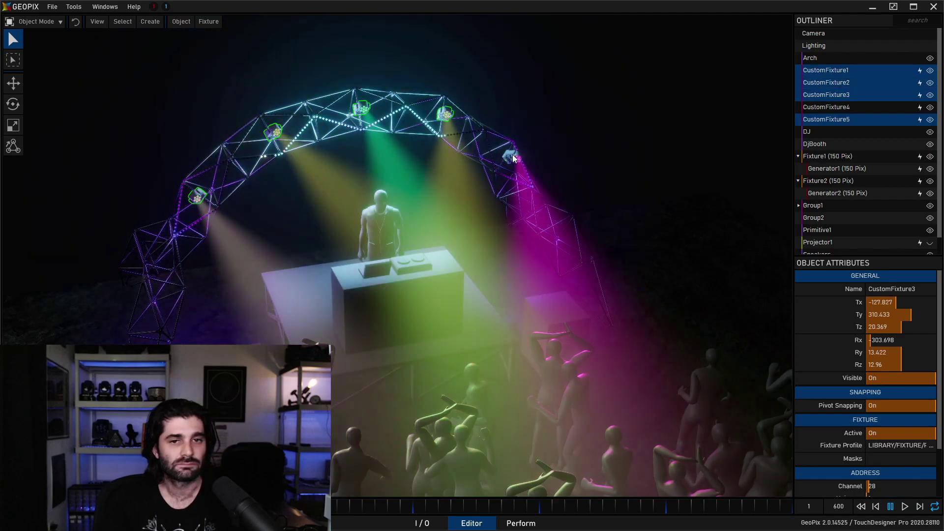
shift+click(831, 157)
shift+click(827, 179)
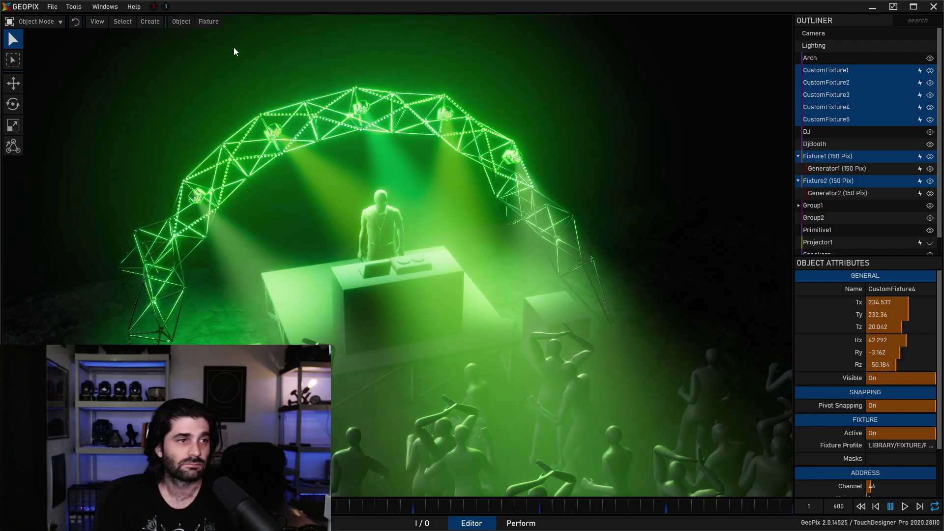
click(209, 21)
click(236, 35)
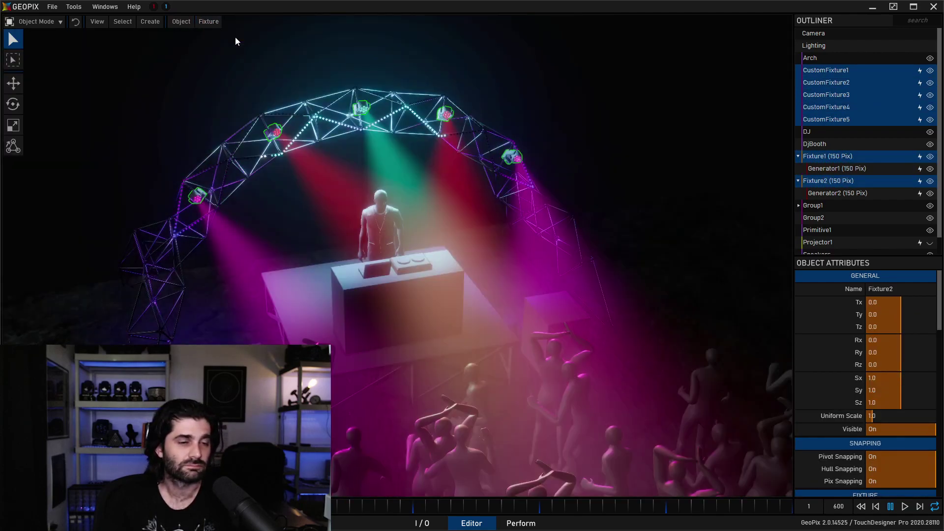
click(409, 63)
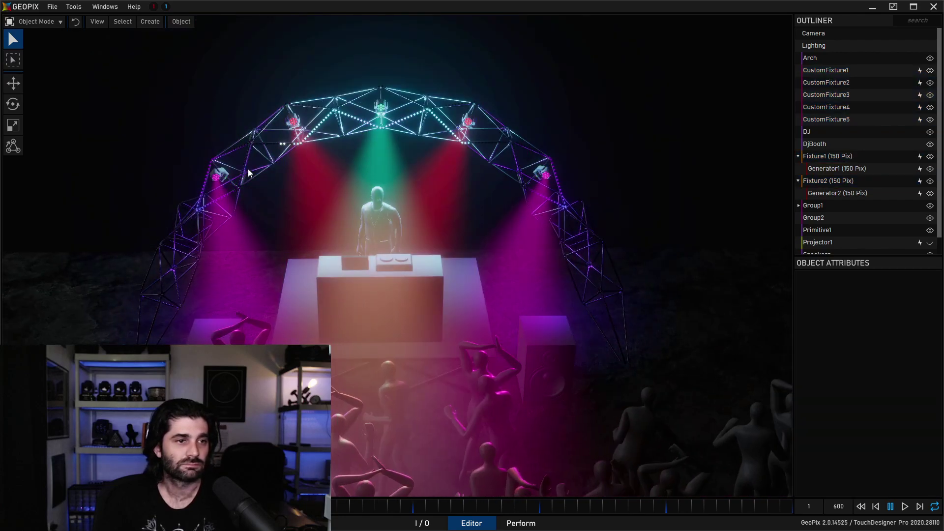
Set Fixture1's address to channel 1 in universe 2, and Fixture2's universe to 3.
click(843, 157)
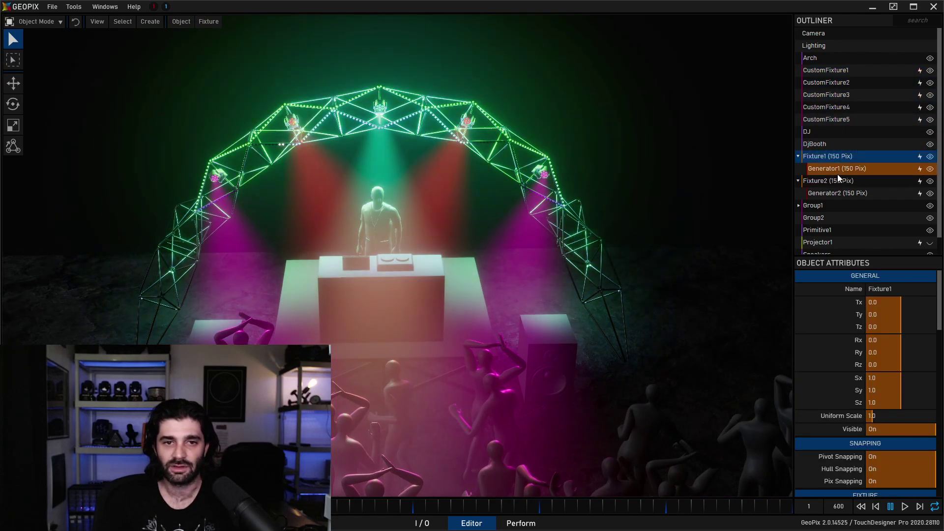
scroll(834, 379, down, 5)
scroll(831, 365, down, 2)
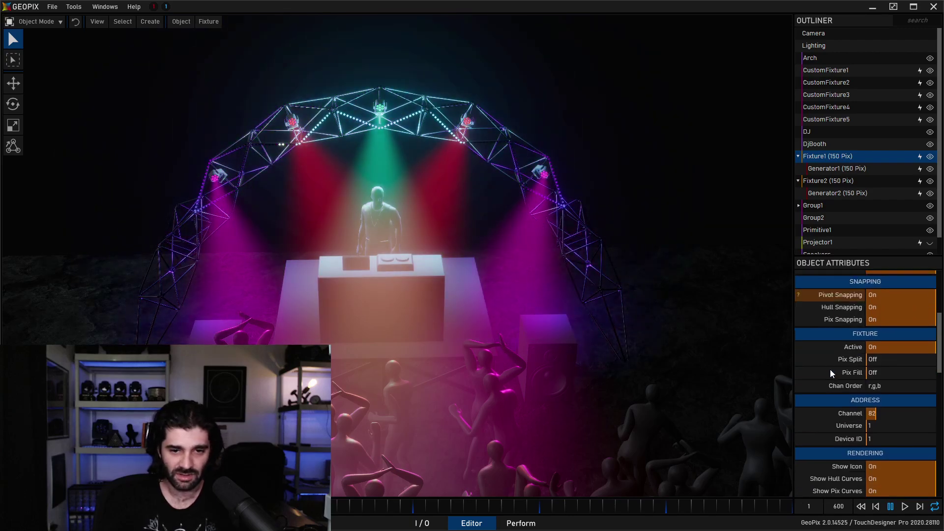
drag(875, 418, 893, 423)
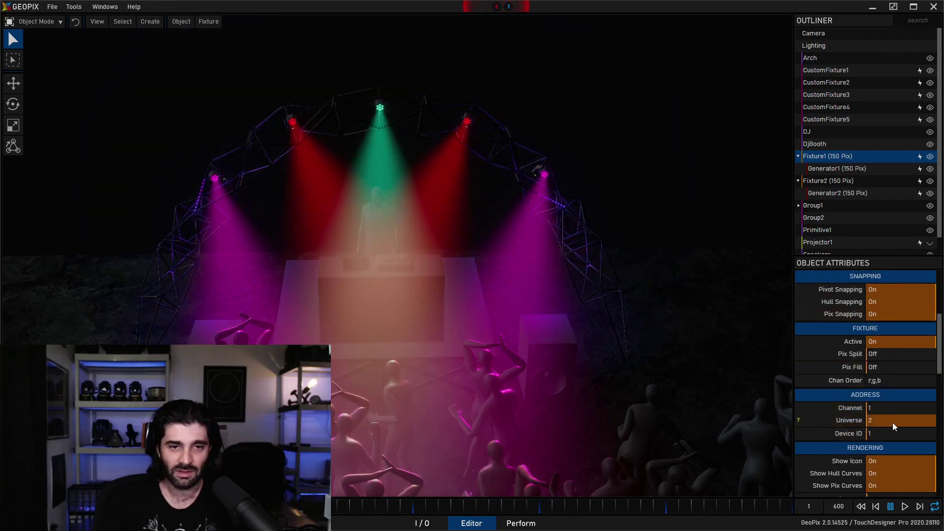
click(831, 181)
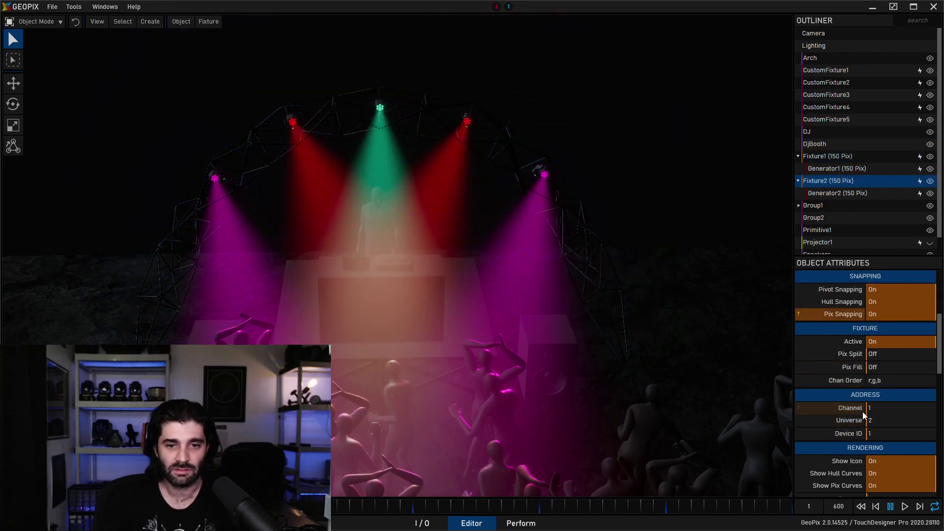
drag(878, 417, 893, 419)
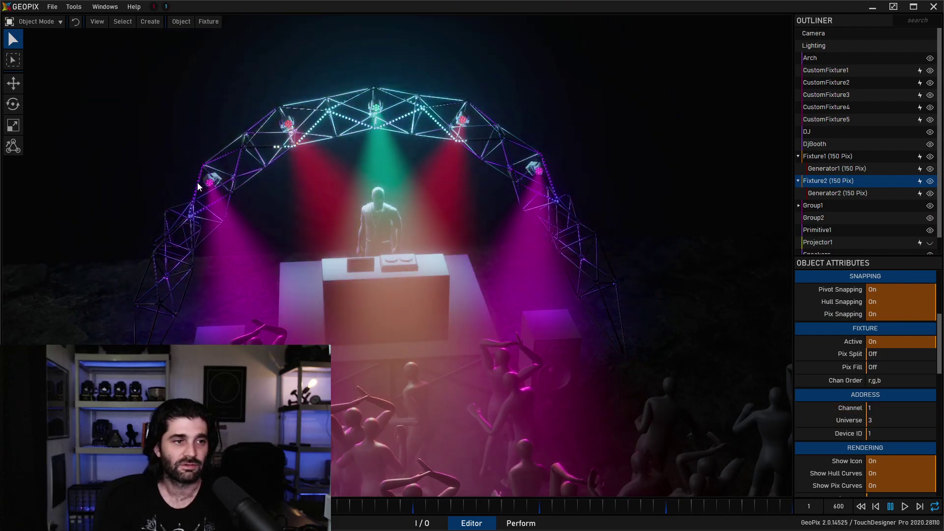
Examine the truss arch from the audience side and up close, looking at its pixel strips and moving-head fixtures.
click(210, 182)
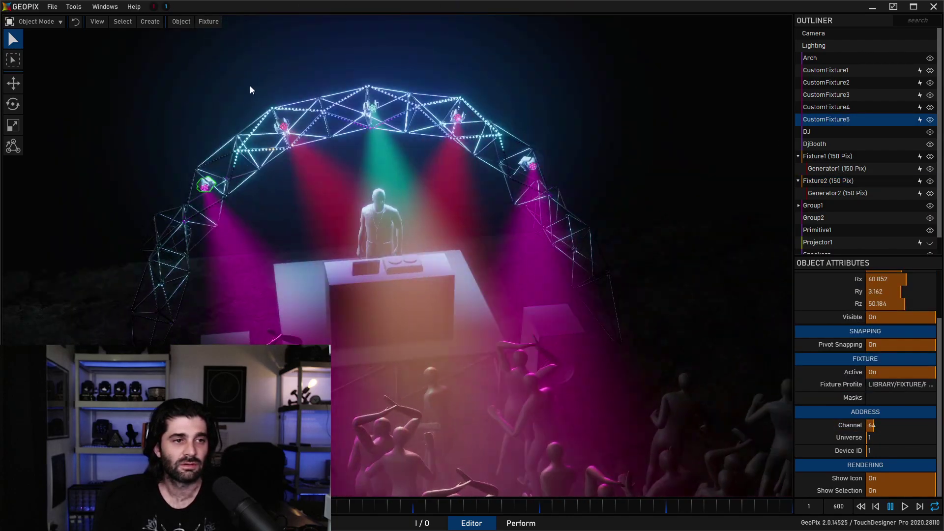
drag(249, 85, 445, 169)
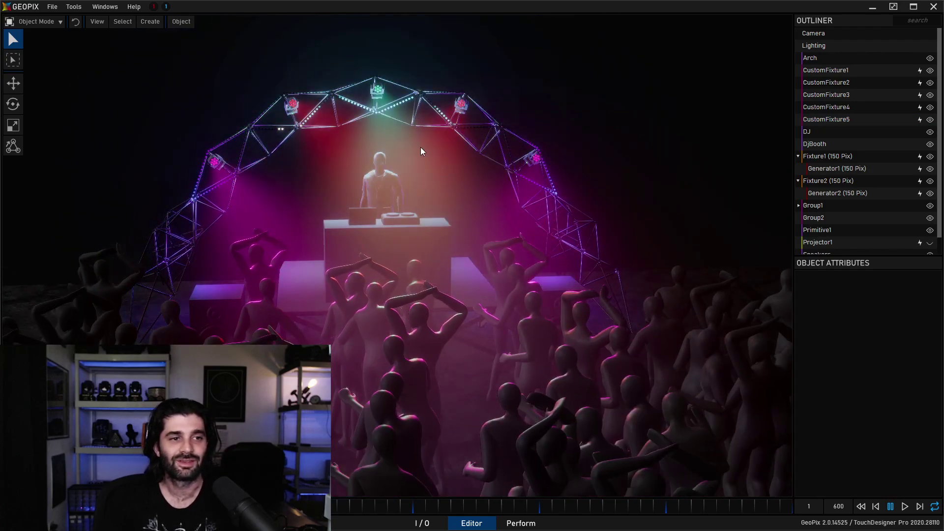
drag(475, 134, 418, 147)
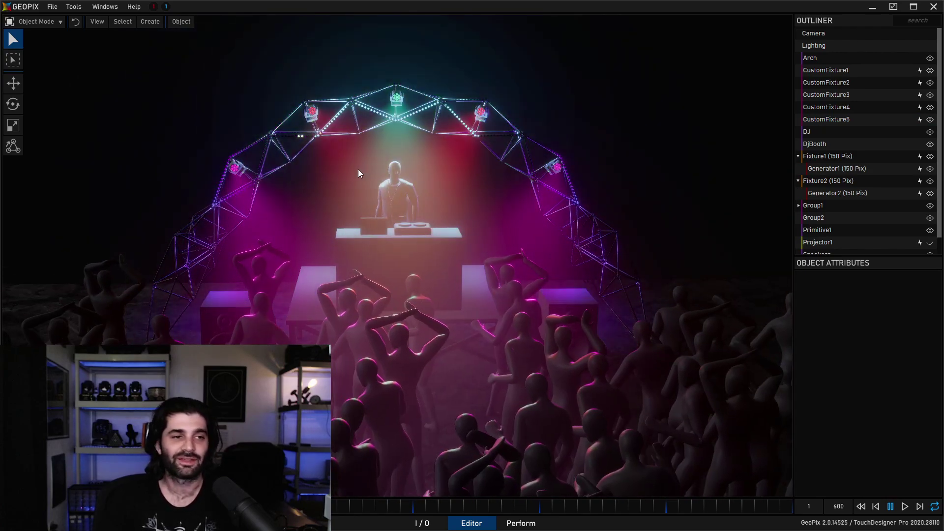
drag(294, 150, 294, 155)
middle_drag(295, 155, 452, 167)
scroll(496, 234, up, 5)
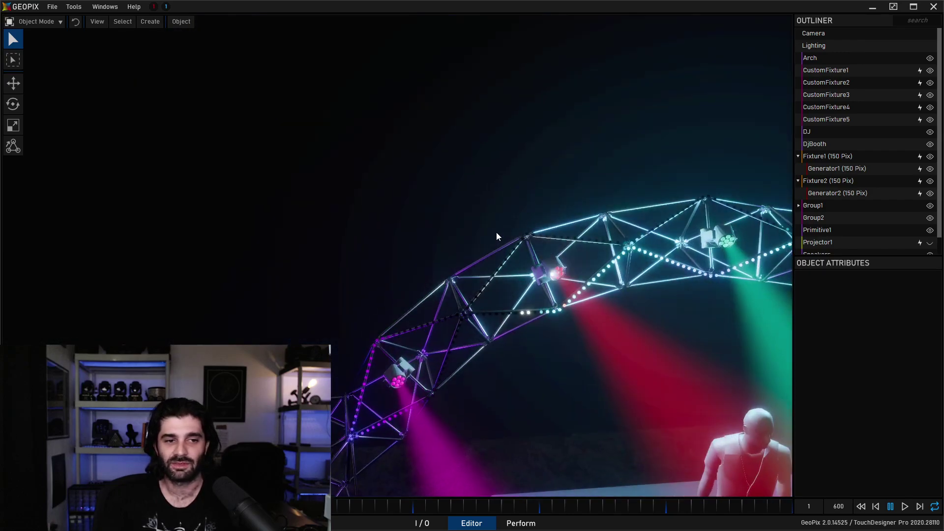
middle_drag(496, 234, 415, 264)
scroll(415, 264, up, 3)
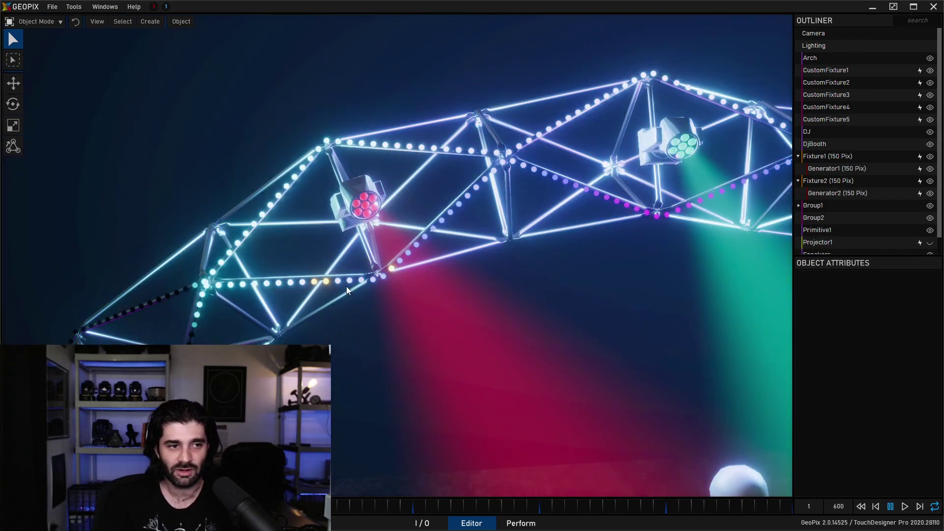
drag(347, 286, 392, 292)
scroll(486, 361, down, 5)
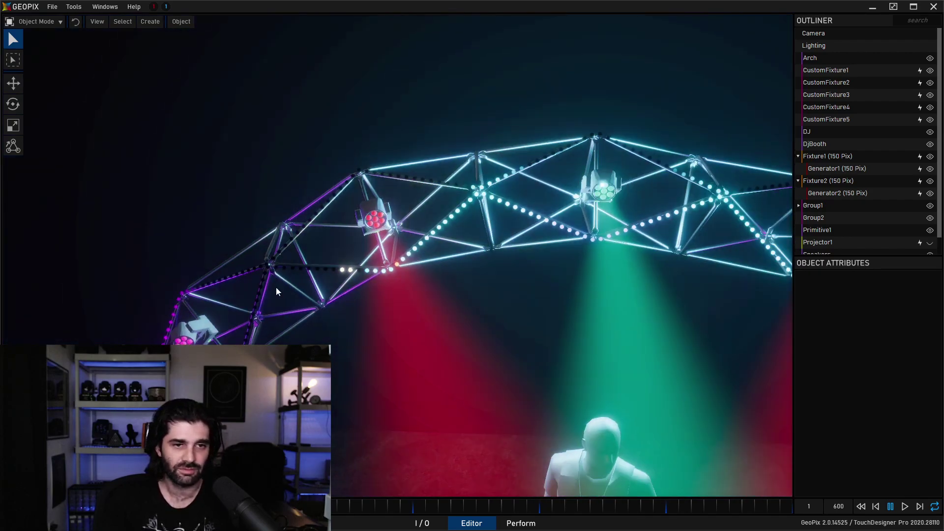
Examine the whole stage from the audience side and from above, looking at the lit arch, DJ booth and crowd.
middle_drag(633, 391, 538, 216)
scroll(539, 216, down, 5)
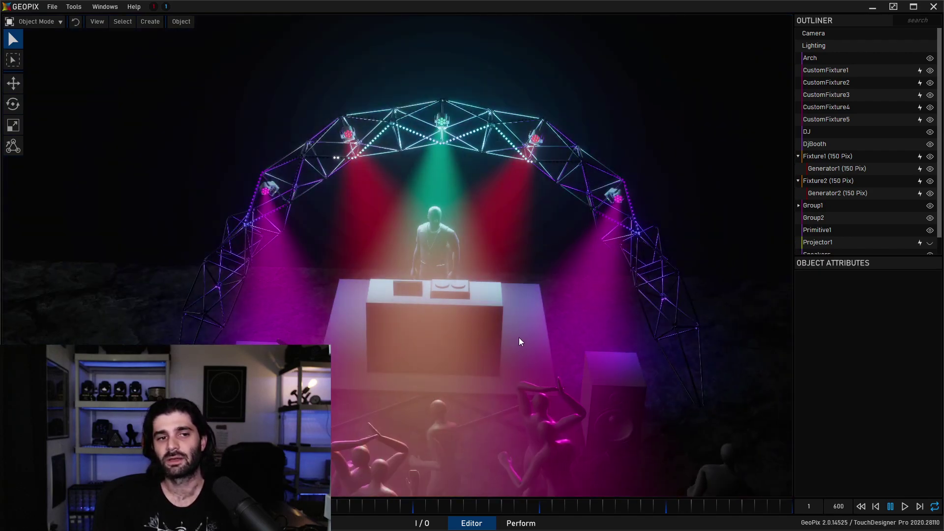
middle_drag(518, 341, 464, 253)
scroll(474, 252, down, 3)
mouse_move(477, 253)
mouse_down()
mouse_move(485, 318)
mouse_move(483, 276)
mouse_move(465, 253)
mouse_up()
scroll(464, 255, down, 3)
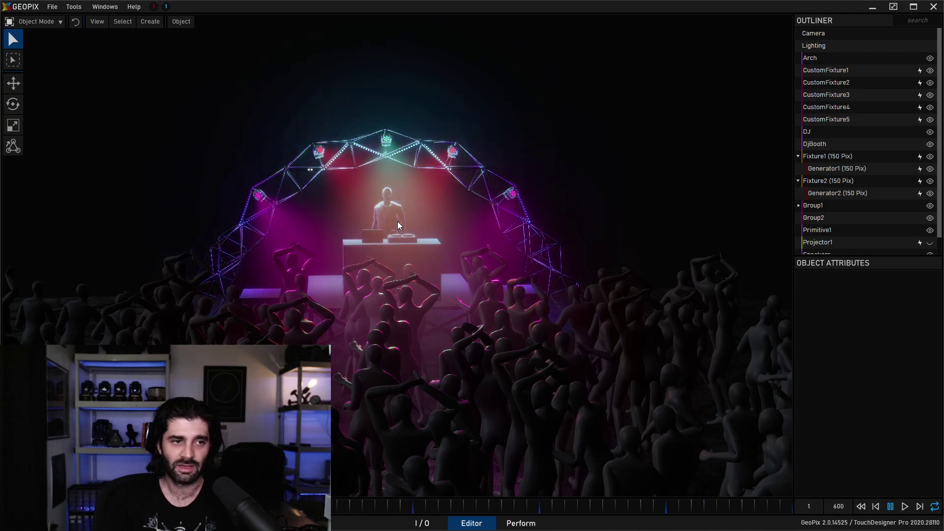
middle_drag(425, 186, 425, 246)
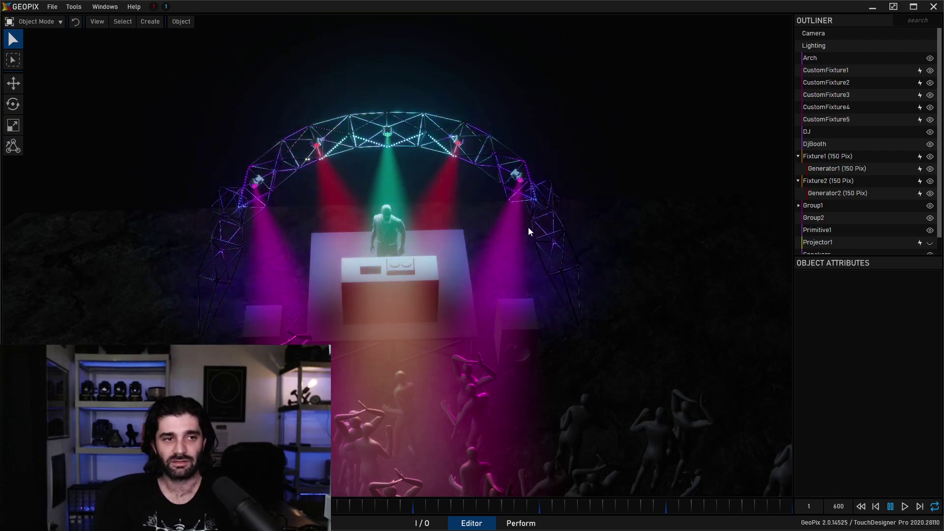
middle_drag(507, 220, 506, 285)
Select a dancing crowd figure, expand Group1, and go through genericDancing_4, genericDancing_5 and genericDancing_6 to see which figures each covers.
click(417, 325)
middle_drag(464, 354, 495, 308)
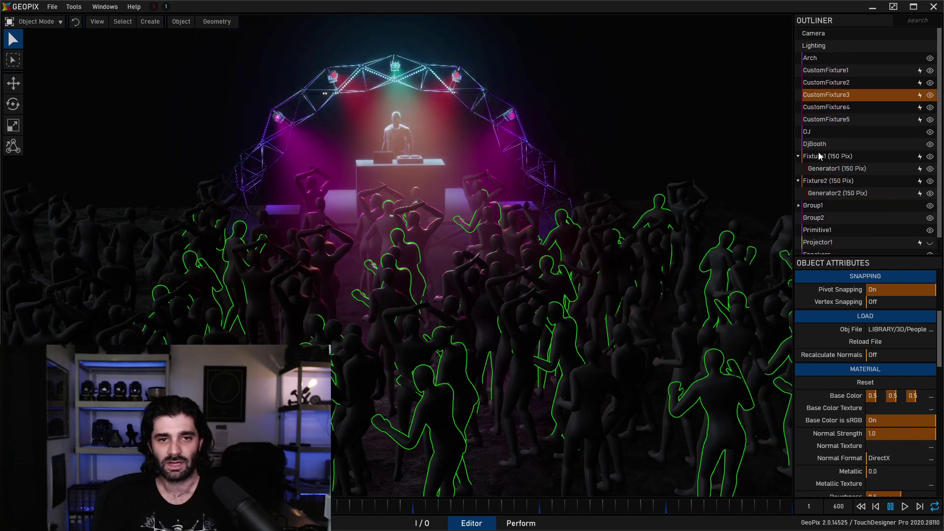
scroll(812, 139, down, 2)
click(798, 185)
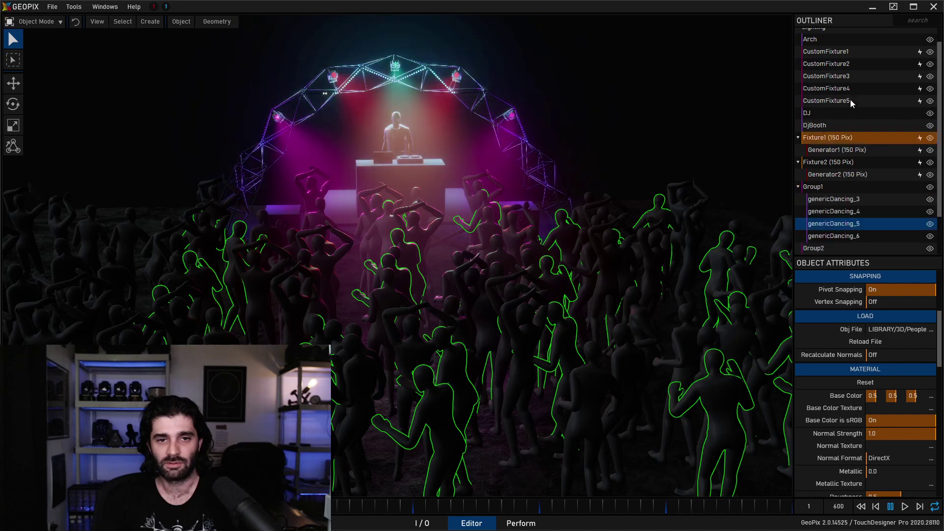
scroll(854, 128, down, 4)
click(857, 163)
click(857, 175)
click(861, 187)
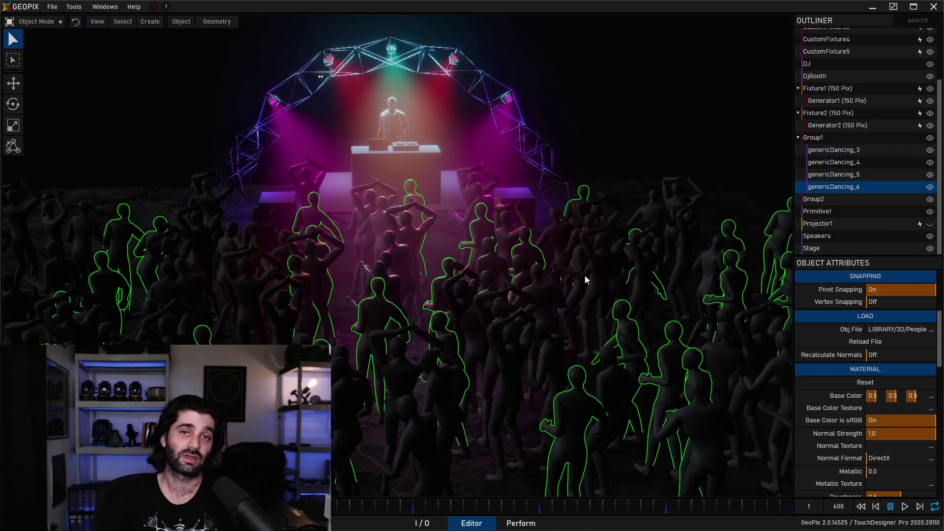
Examine the material and instancing attributes of genericDancing_6, including its array counts and relative translate values.
scroll(831, 423, down, 6)
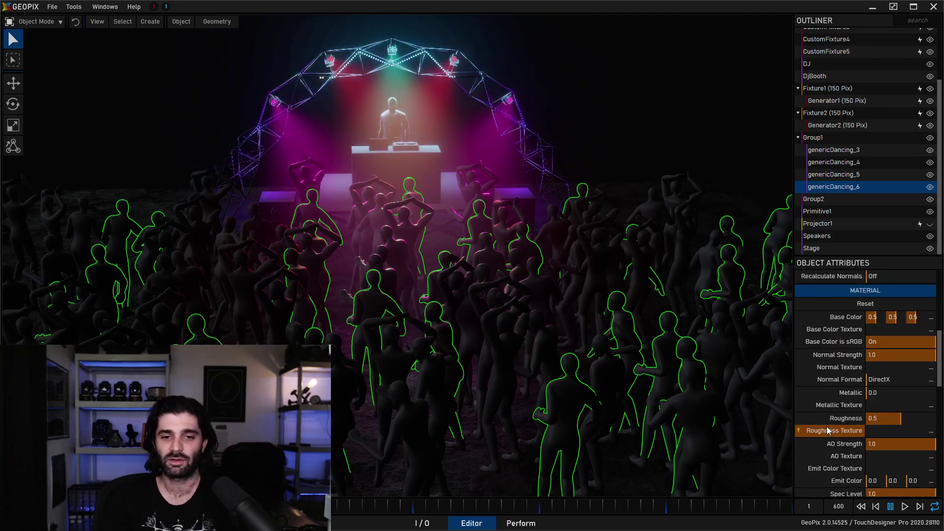
scroll(826, 428, down, 10)
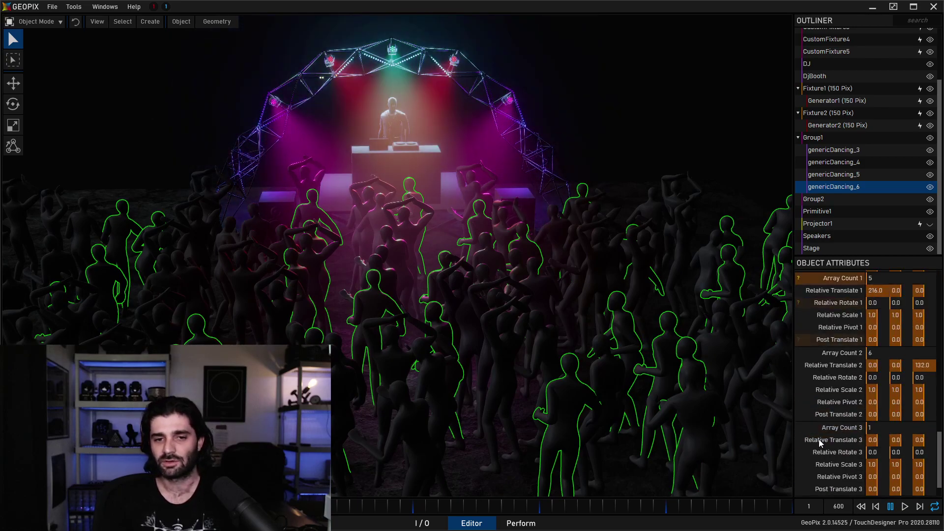
scroll(817, 434, up, 3)
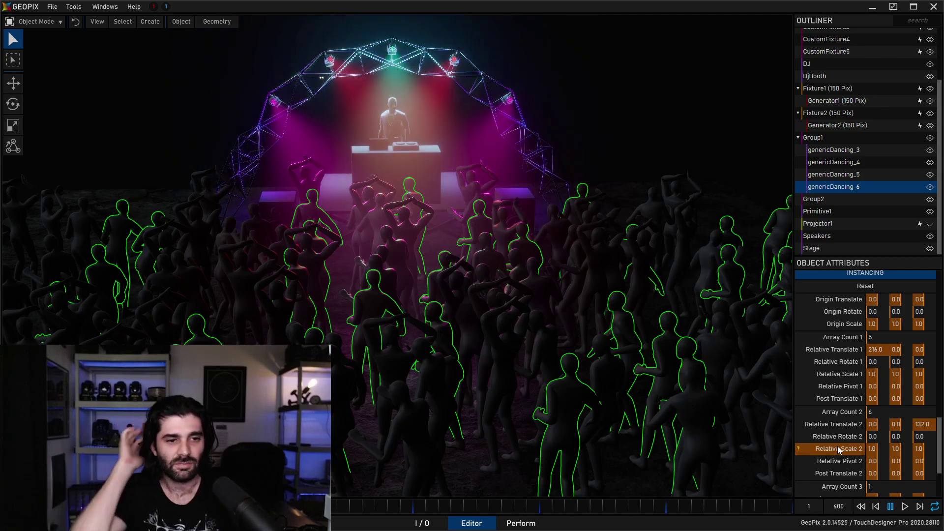
middle_drag(431, 252, 503, 276)
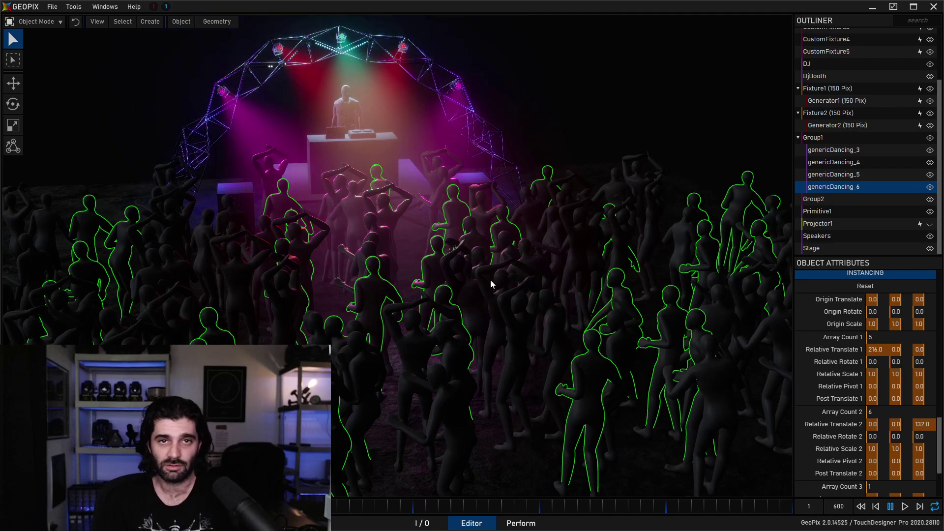
middle_drag(561, 289, 541, 319)
scroll(841, 352, down, 1)
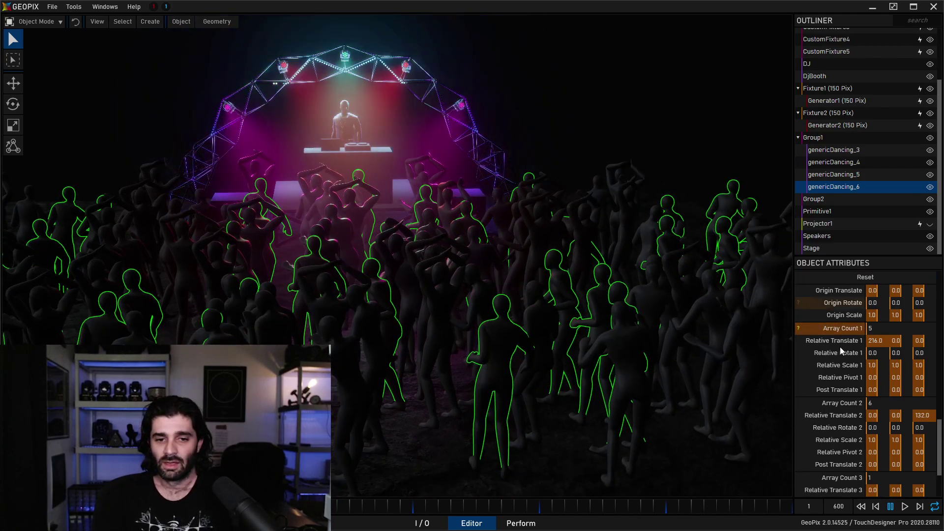
scroll(841, 351, down, 7)
scroll(847, 358, up, 7)
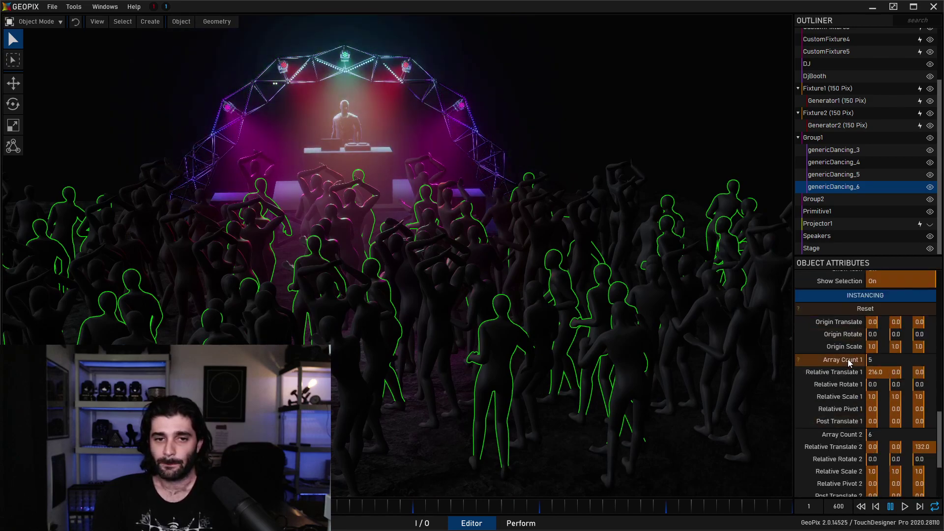
Select the ground plane Primitive1 and look at its surface up close and around the crowd.
middle_drag(585, 167, 297, 161)
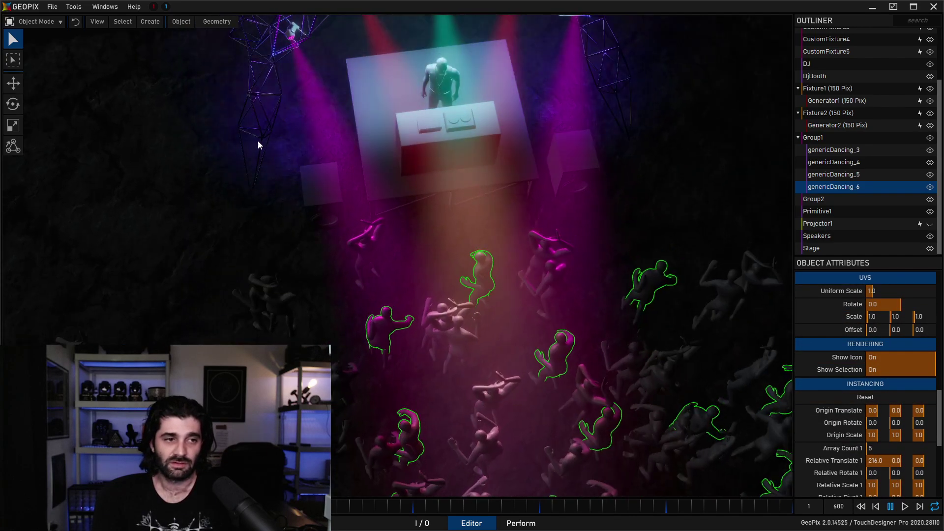
click(256, 212)
middle_drag(394, 265, 401, 174)
scroll(429, 272, up, 5)
mouse_move(429, 273)
middle_down()
mouse_move(451, 169)
mouse_move(432, 282)
mouse_move(470, 296)
mouse_move(411, 301)
mouse_move(446, 252)
mouse_move(429, 272)
middle_up()
middle_drag(457, 312, 473, 284)
scroll(472, 285, down, 2)
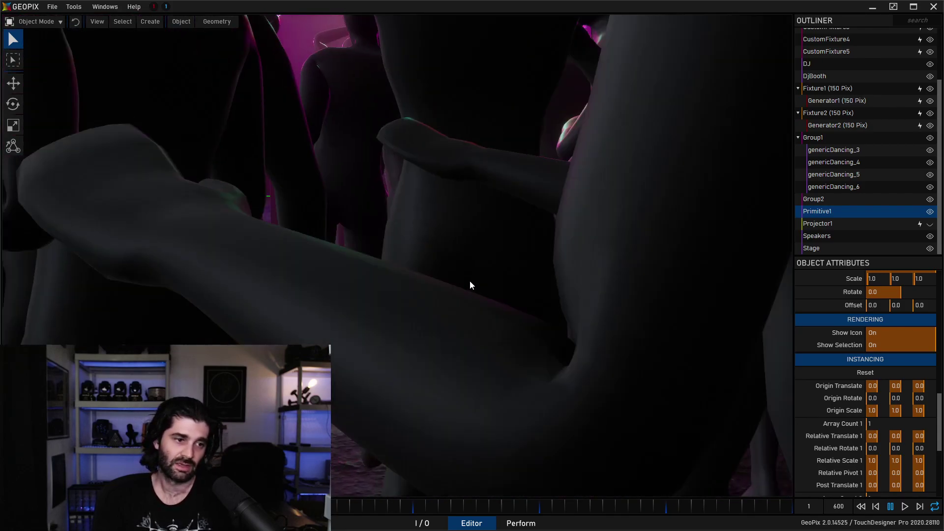
scroll(470, 282, down, 2)
middle_drag(446, 247, 393, 264)
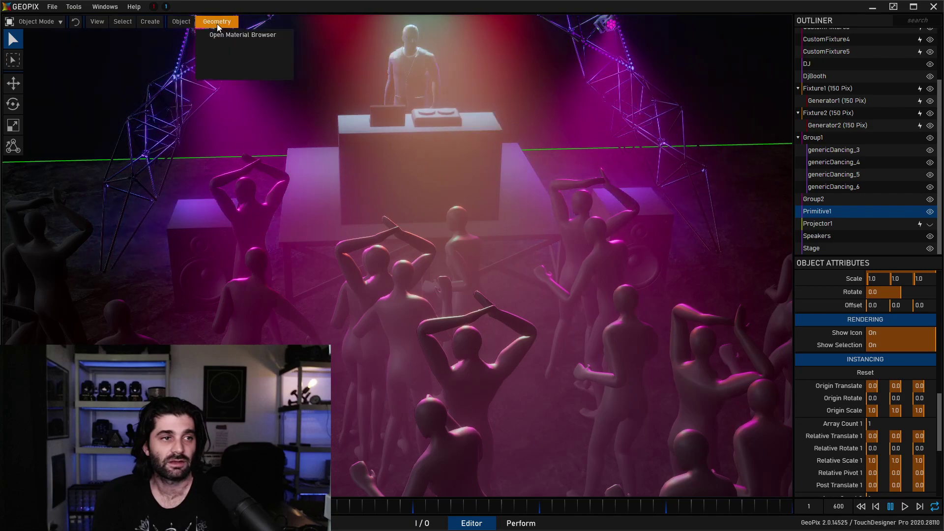
Open the Material Browser for the ground plane, view the textured scene, clear the selection and close the browser.
click(217, 23)
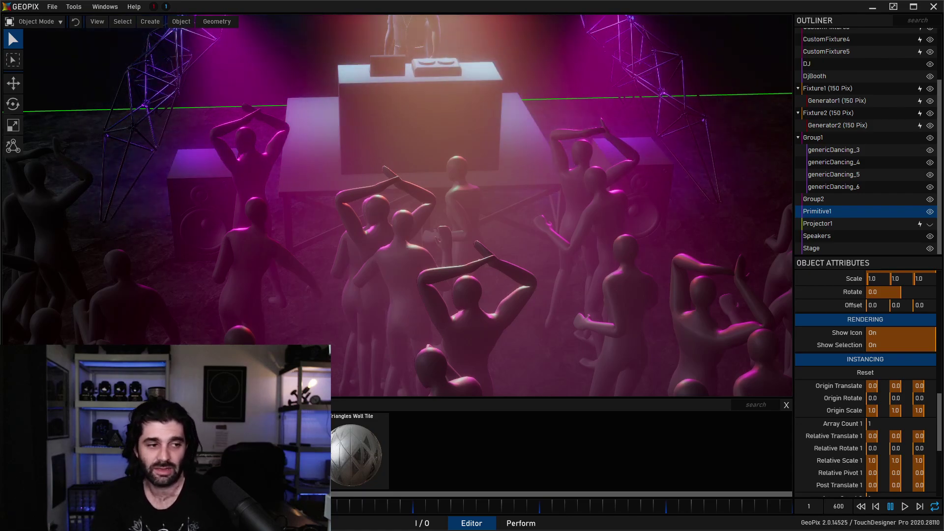
middle_drag(411, 178, 424, 241)
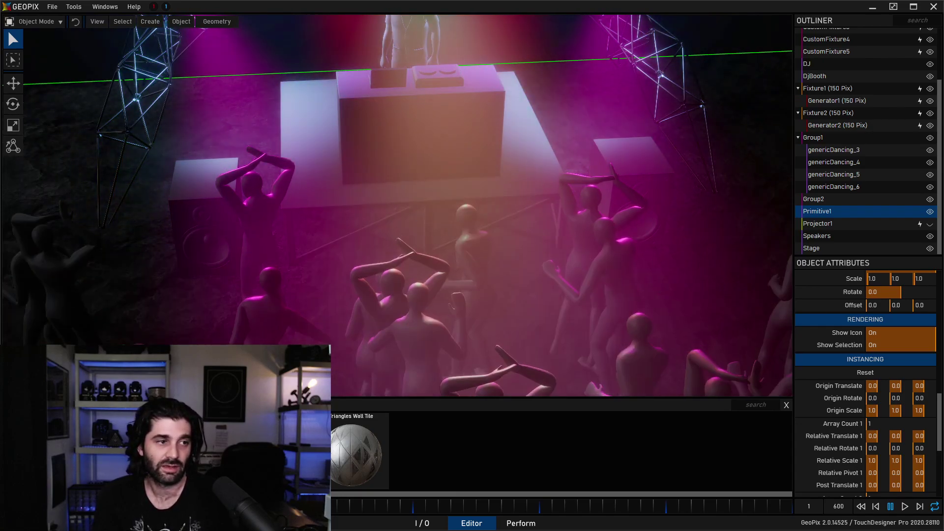
middle_drag(538, 282, 383, 225)
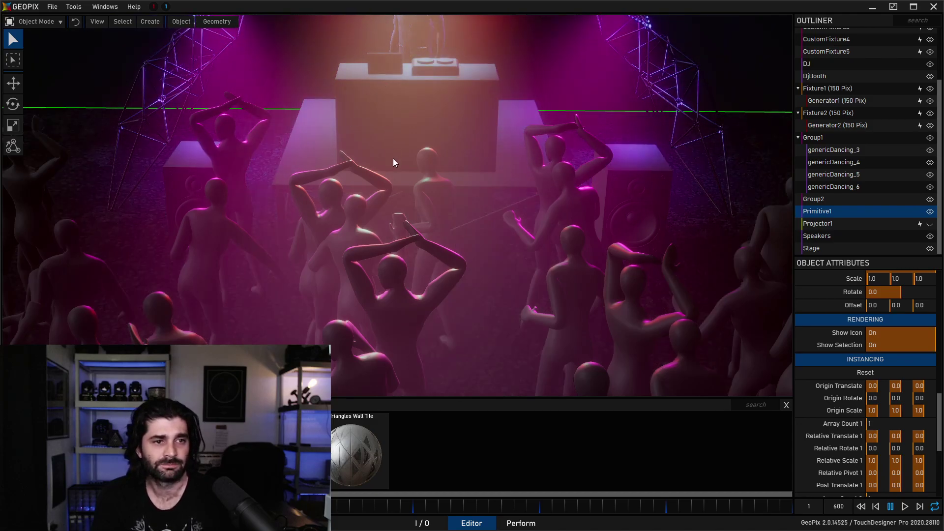
scroll(391, 103, down, 5)
scroll(399, 161, down, 5)
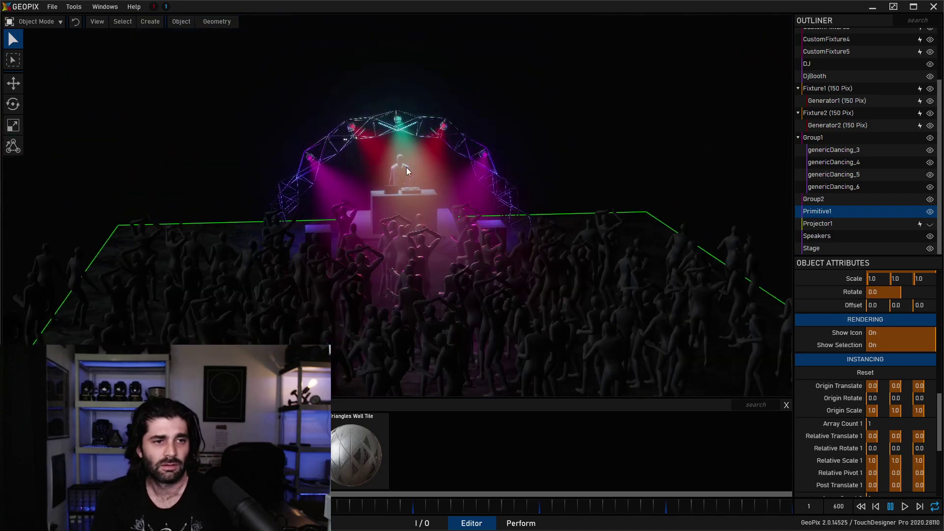
middle_drag(383, 159, 421, 178)
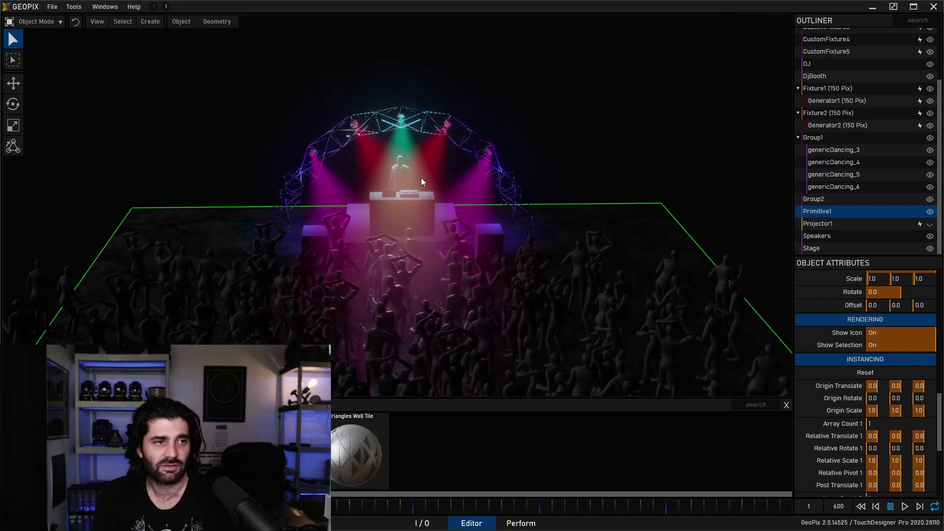
click(523, 101)
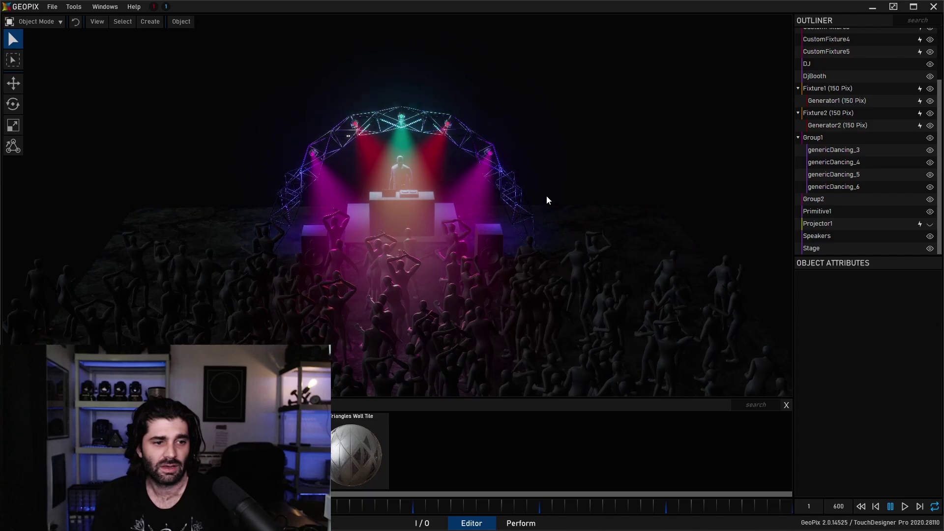
click(787, 405)
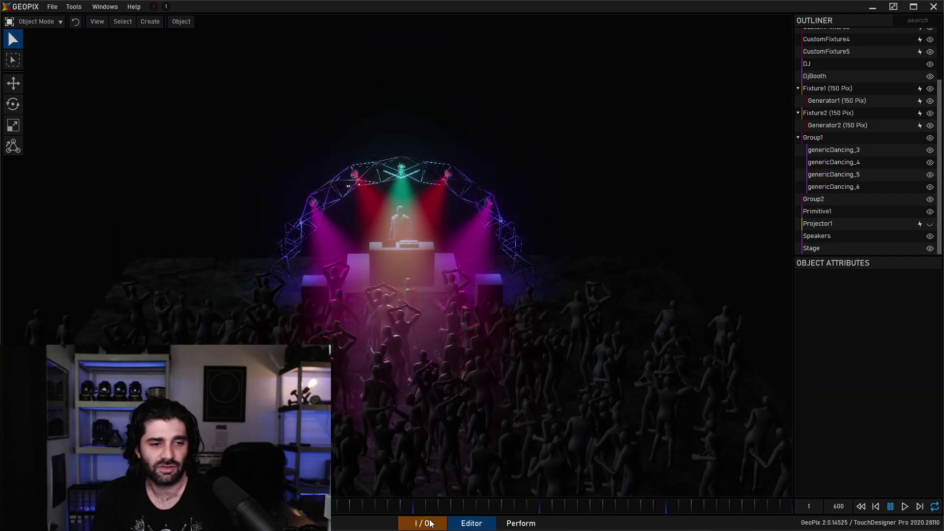
Inspect the Ramp1 and Text_1 nodes inside Macro_2 in the I/O graph, and return to the stage editor.
click(430, 524)
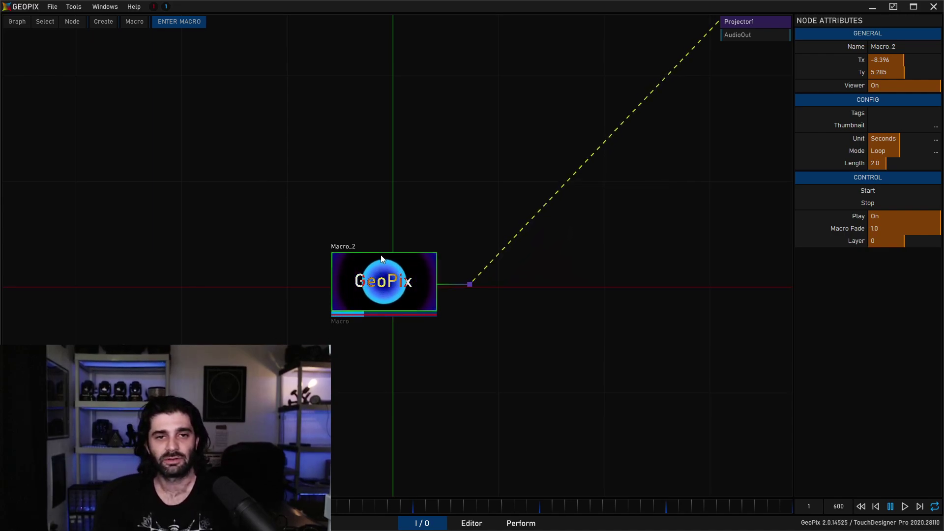
click(178, 22)
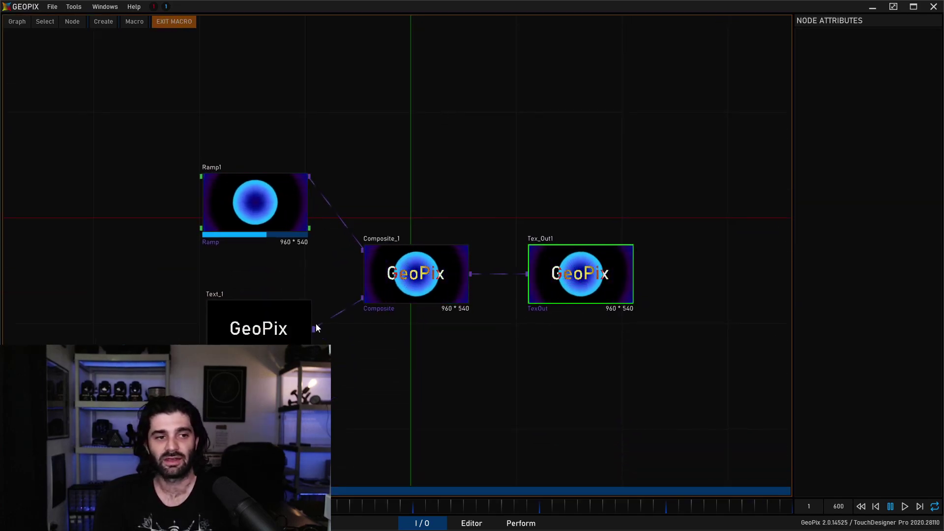
click(286, 214)
click(292, 321)
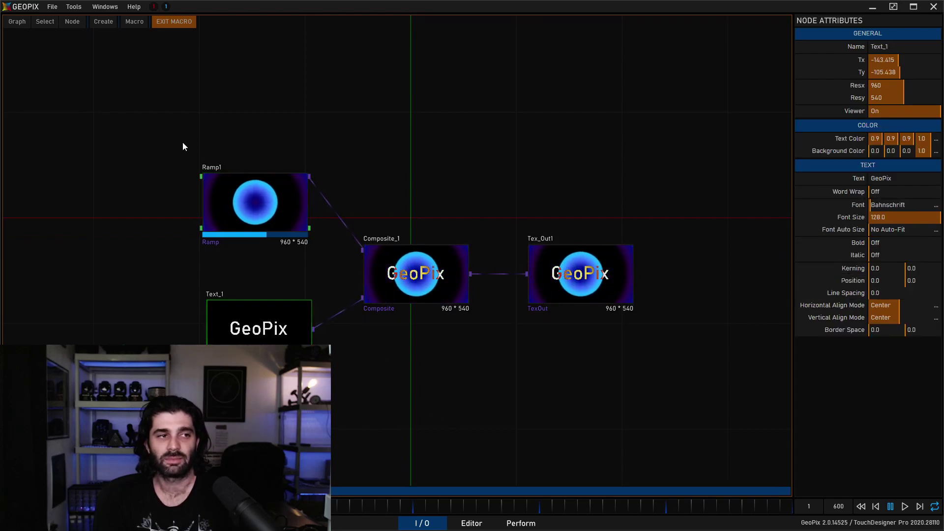
click(173, 25)
click(435, 232)
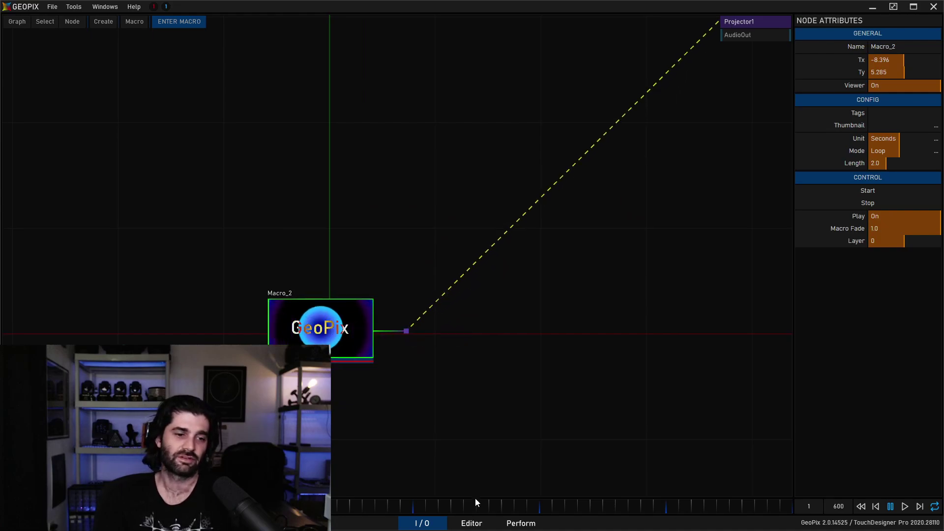
click(473, 524)
middle_drag(395, 255, 448, 208)
middle_drag(432, 258, 467, 272)
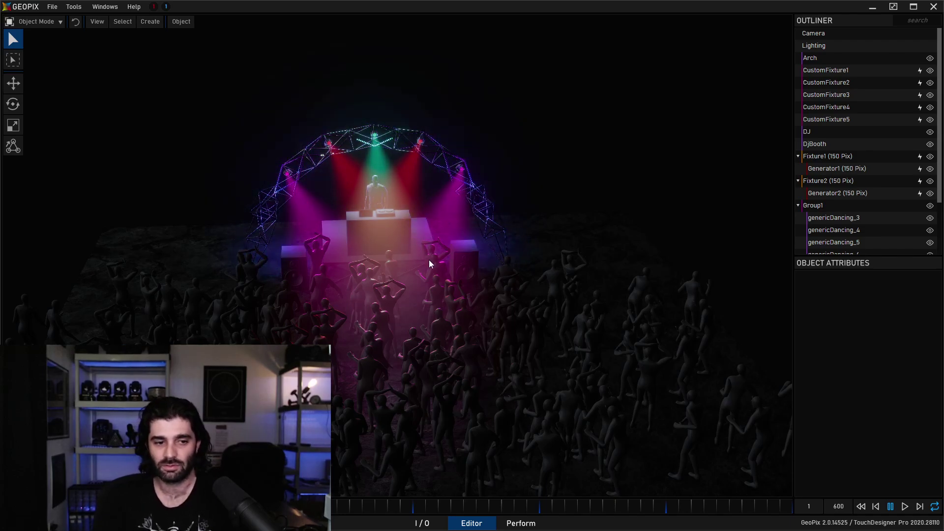
Switch the Perform page to Perform Mode and try out the V_Slider_1 and Button widgets.
click(522, 525)
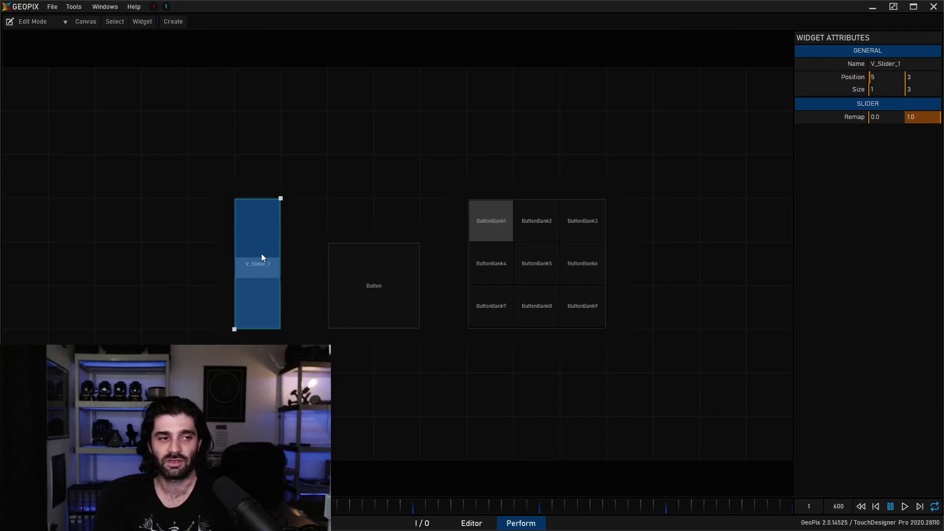
click(28, 19)
click(39, 48)
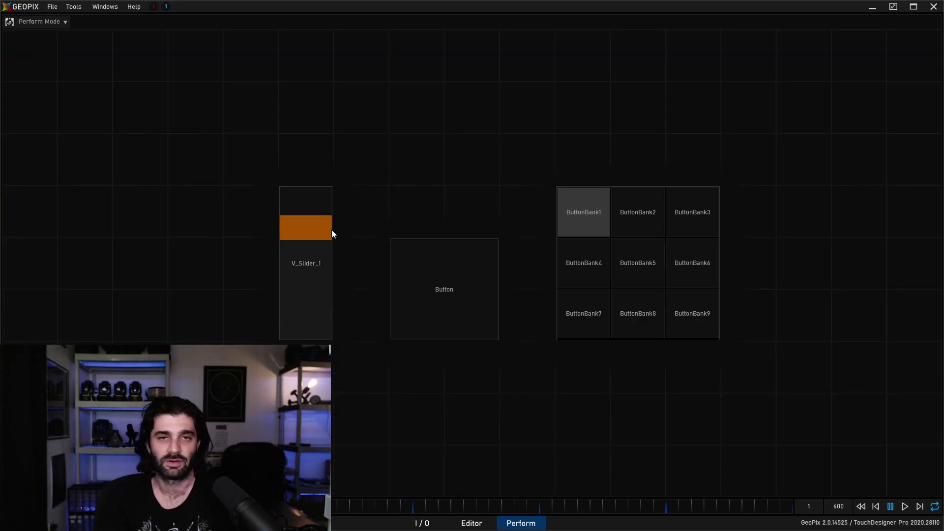
click(405, 331)
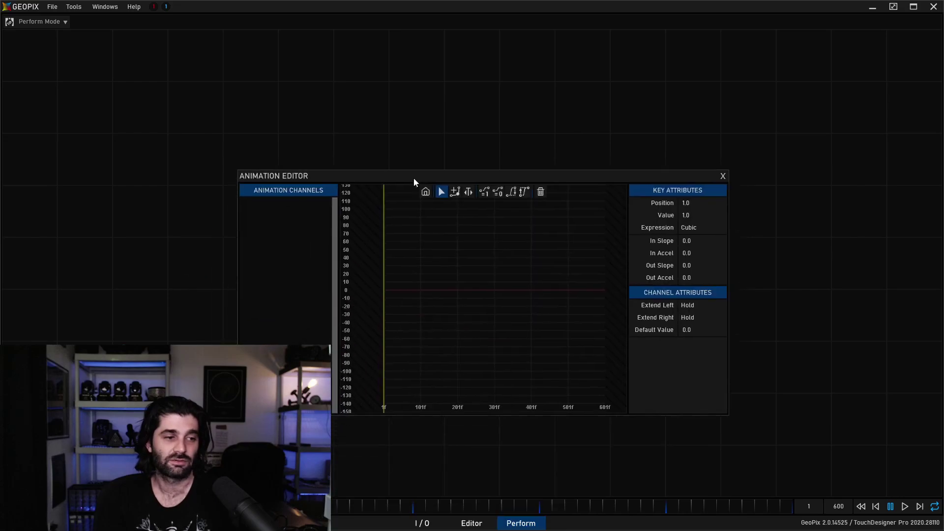
Look at the Animation Editor and Sequence Editor, close both, and return to the stage editor.
click(722, 170)
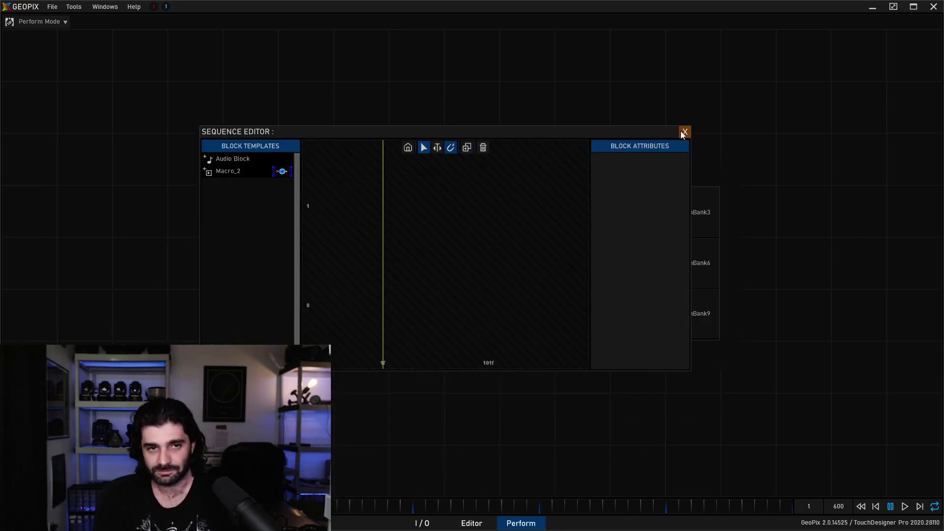
click(684, 133)
click(473, 524)
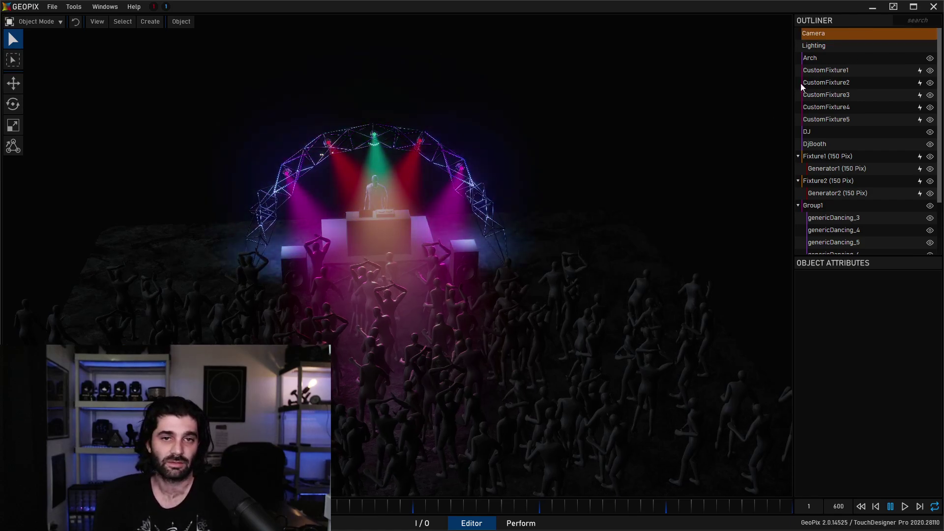
Select the Camera object and view the stage from nearer angles, examining its transform, Perspective FOV and clip attributes.
click(816, 33)
scroll(462, 295, up, 4)
middle_drag(451, 327, 499, 271)
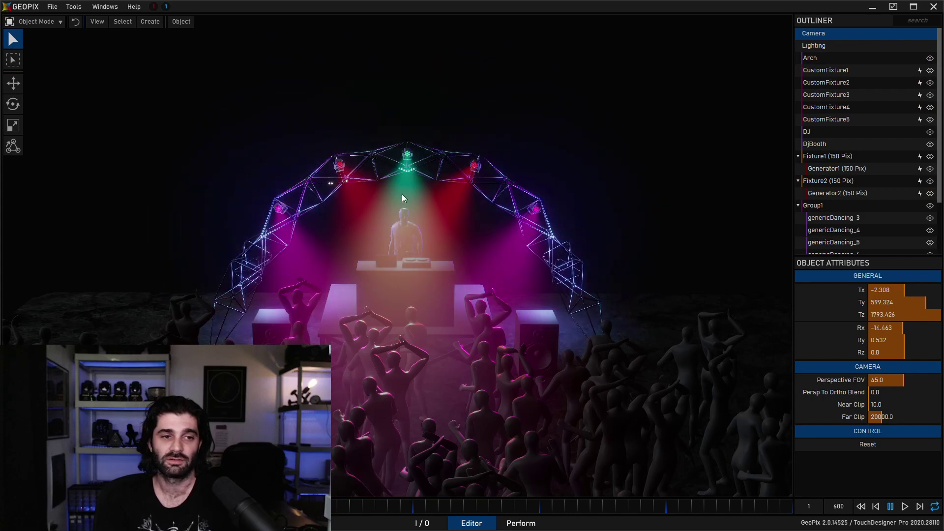
middle_drag(512, 191, 524, 208)
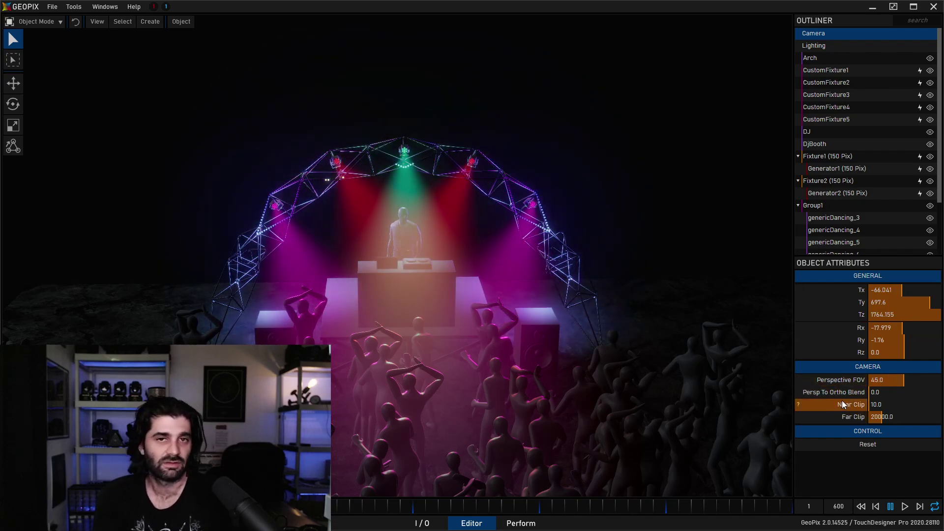
middle_drag(382, 262, 449, 262)
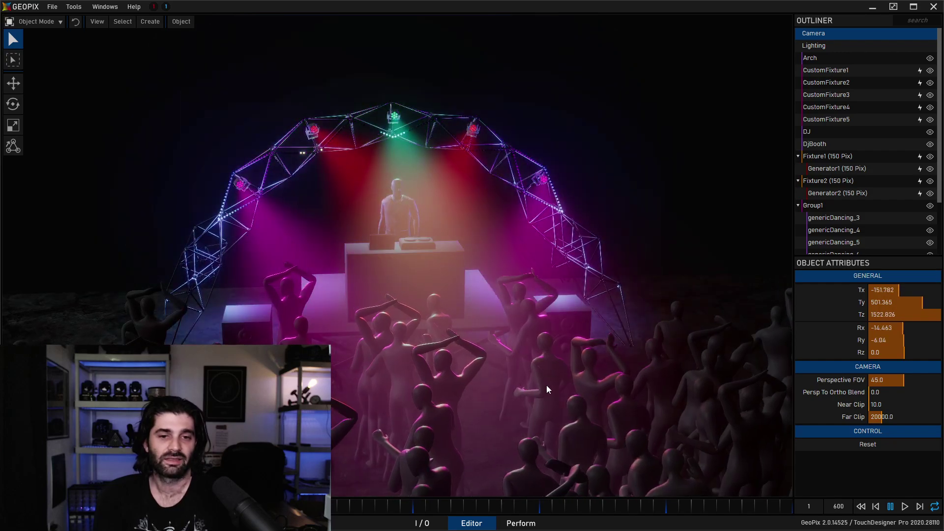
Open Preferences, look through the Lighting, Timeline, Audio Out, Video In, Video Out and Channel In settings, and close it.
middle_drag(90, 228, 433, 267)
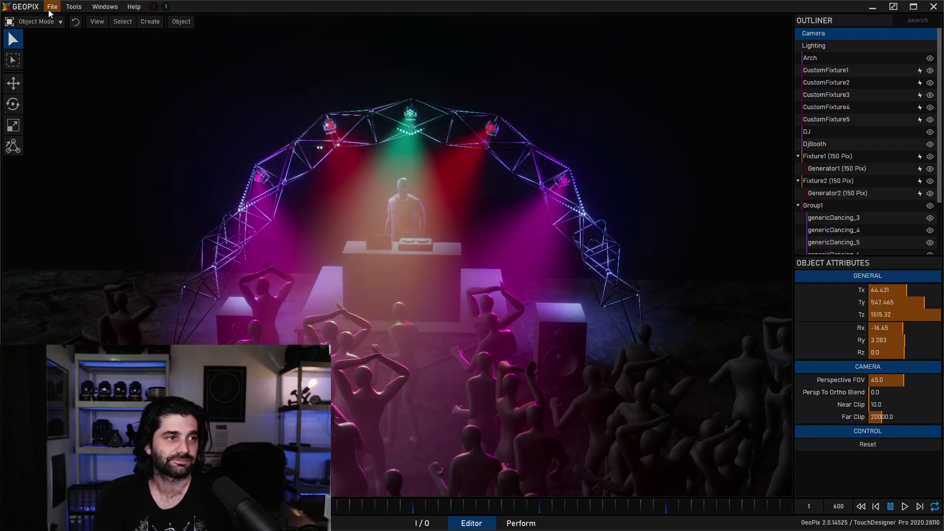
click(51, 8)
click(55, 68)
drag(98, 74, 367, 76)
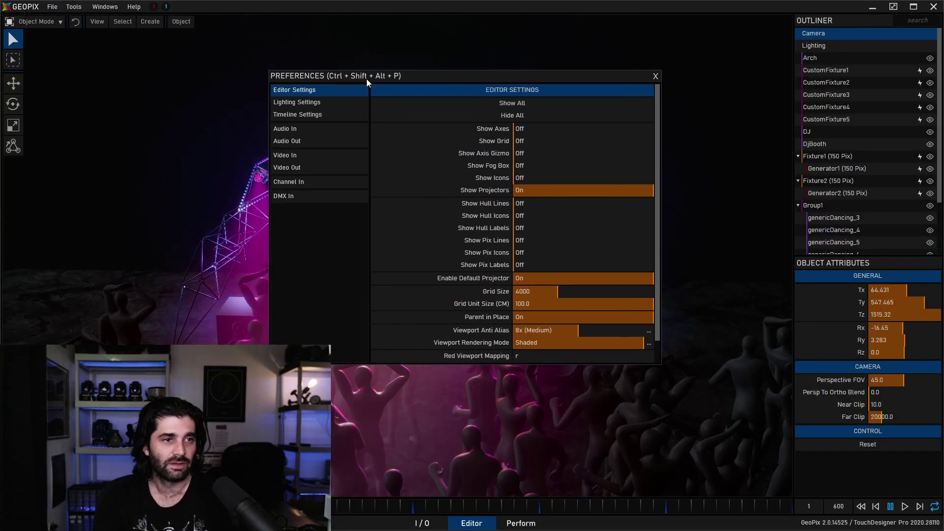
click(332, 103)
click(331, 115)
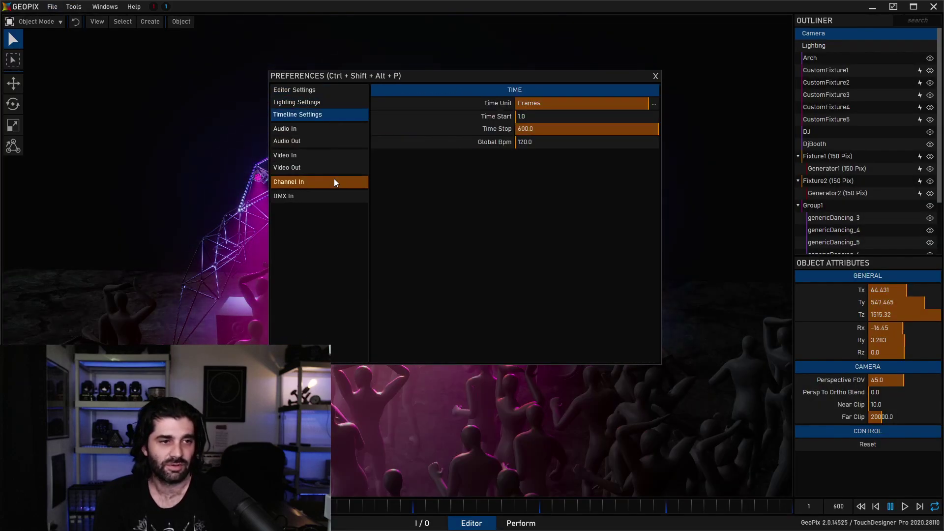
click(312, 141)
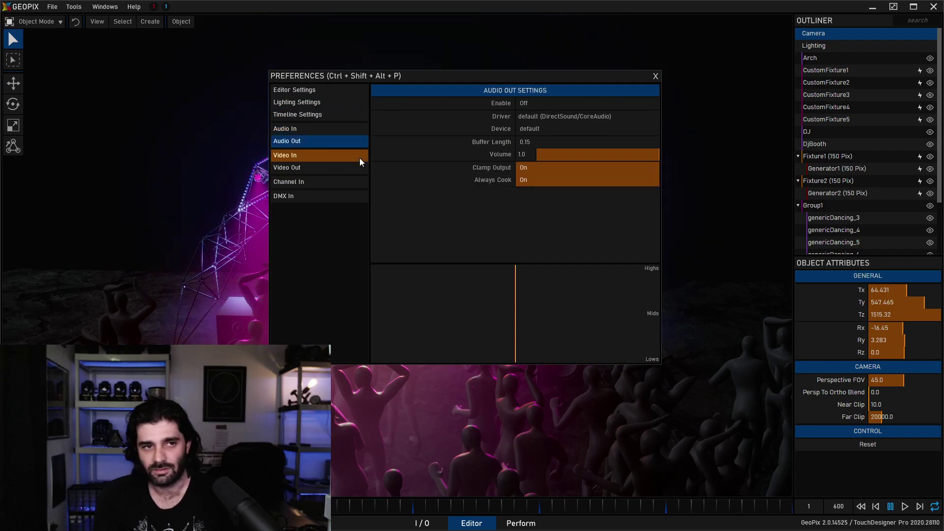
click(318, 156)
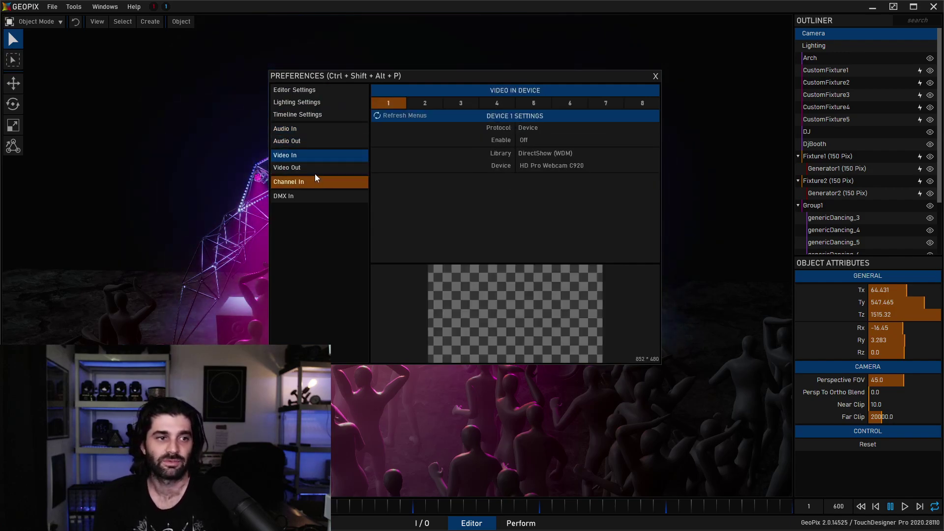
click(306, 170)
click(310, 182)
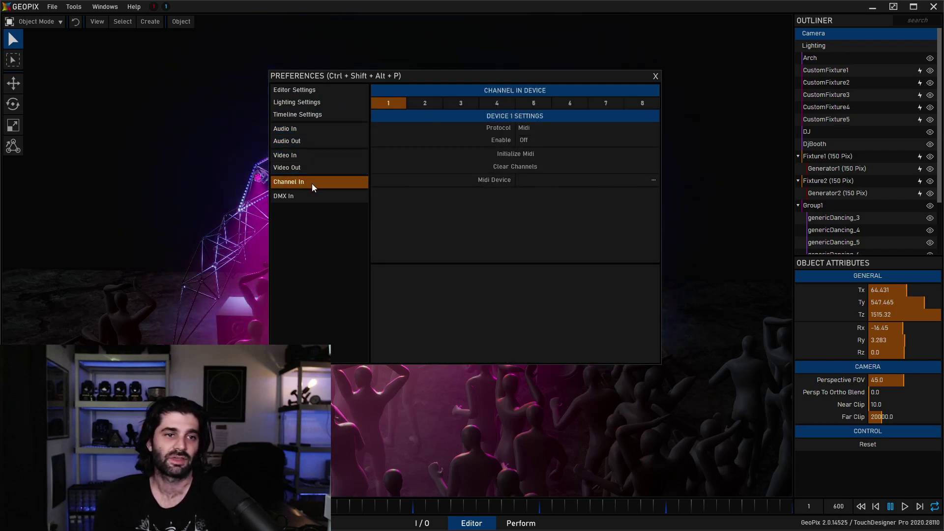
click(656, 76)
Select the moving-head fixture at the arch's peak, frame it, and examine it and the surrounding lights from several angles.
middle_drag(317, 134, 364, 131)
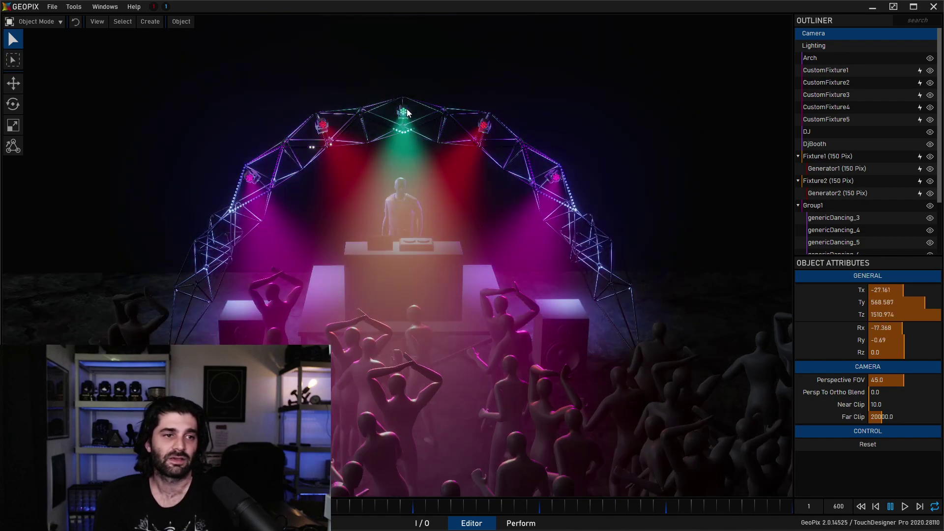
click(399, 121)
key(f)
scroll(396, 145, down, 10)
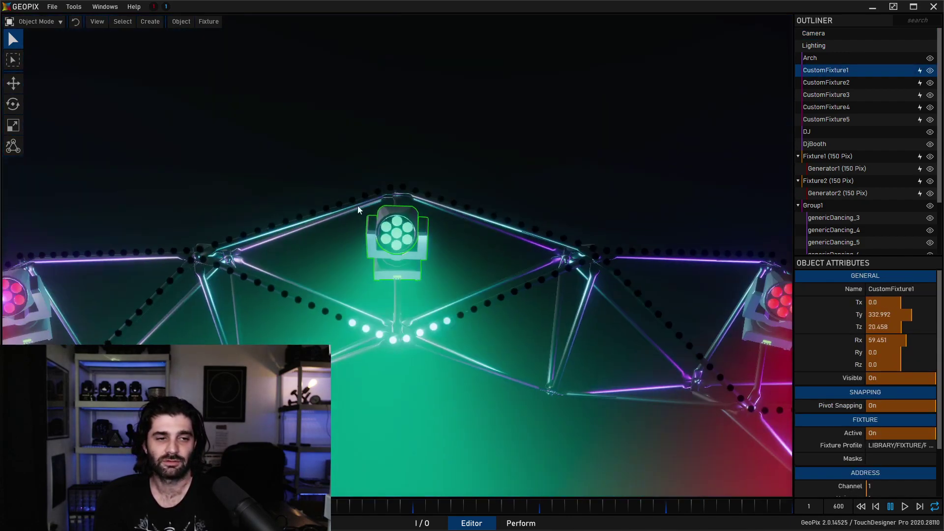
middle_drag(414, 231, 338, 144)
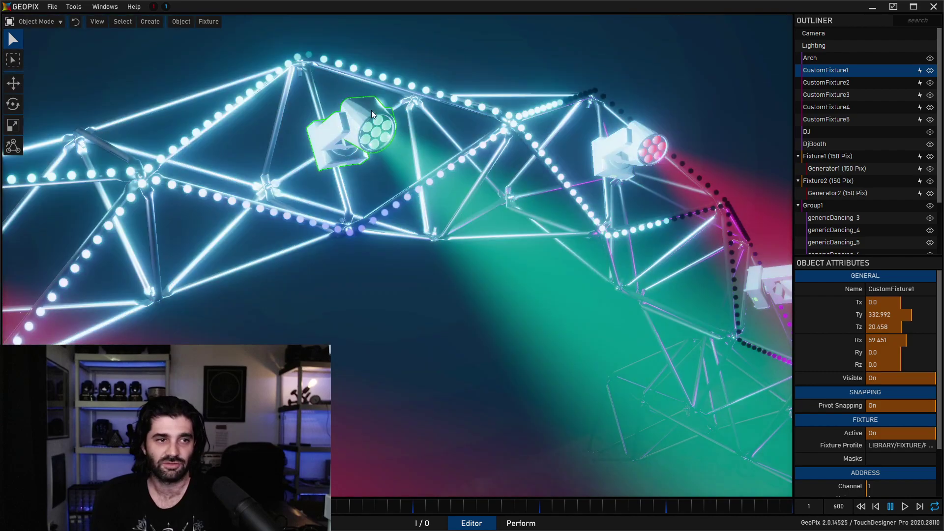
middle_drag(370, 111, 397, 154)
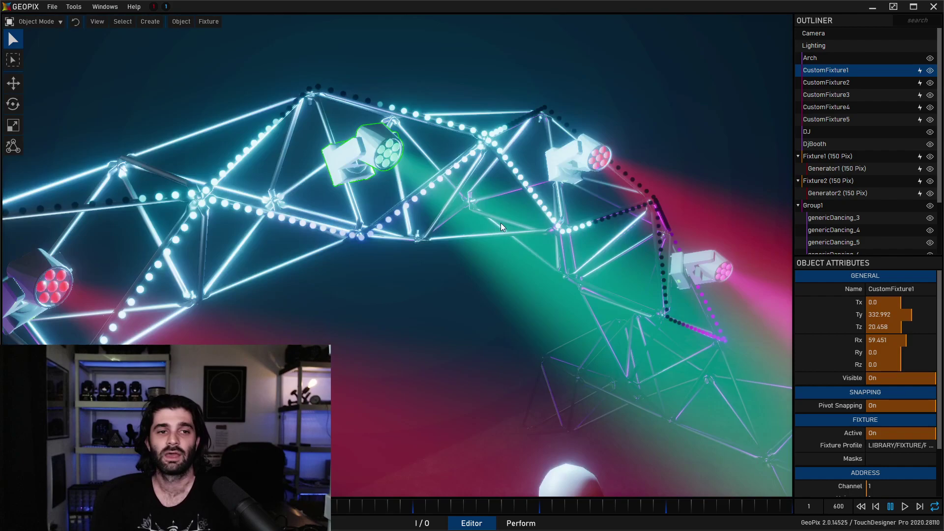
middle_drag(501, 224, 427, 197)
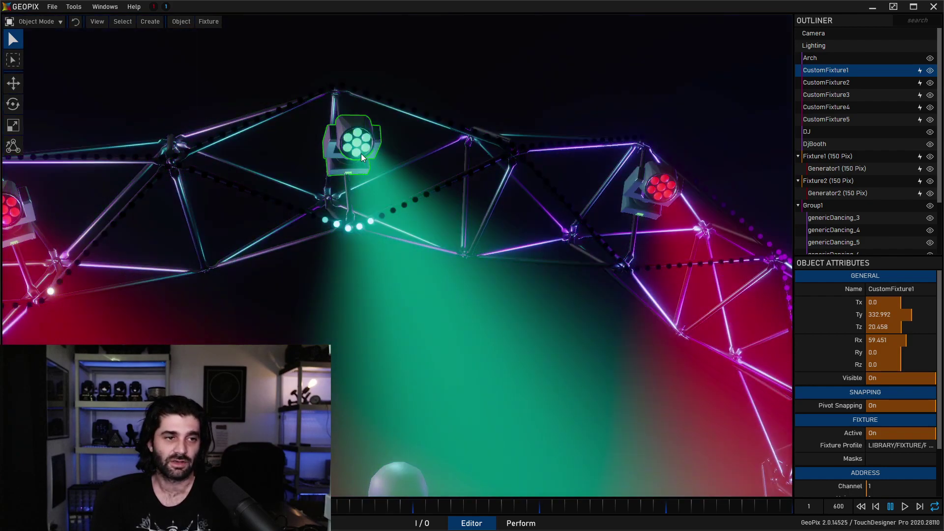
scroll(468, 199, down, 10)
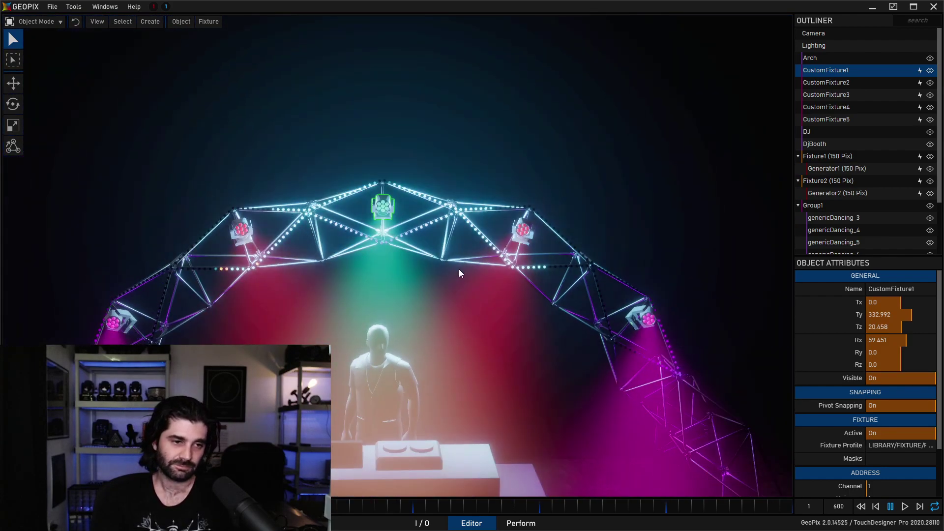
shift+middle_drag(459, 270, 450, 180)
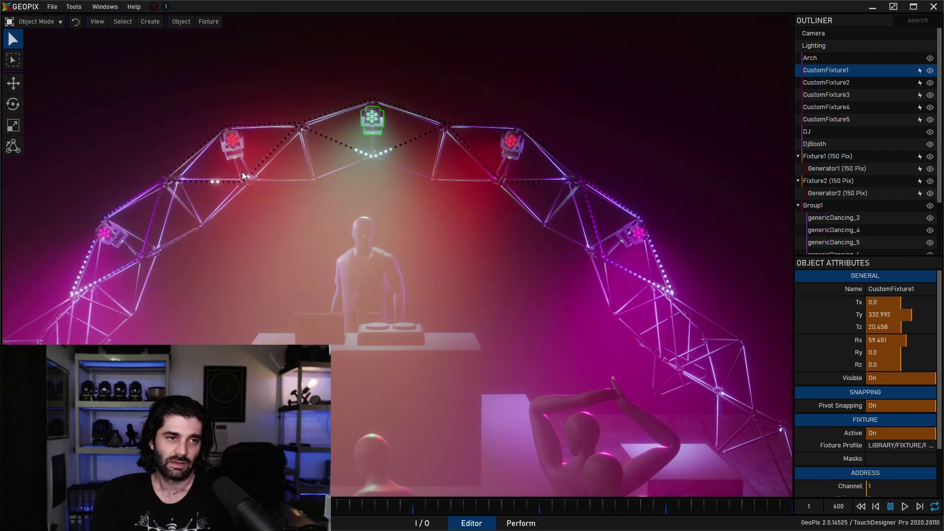
middle_drag(241, 172, 320, 171)
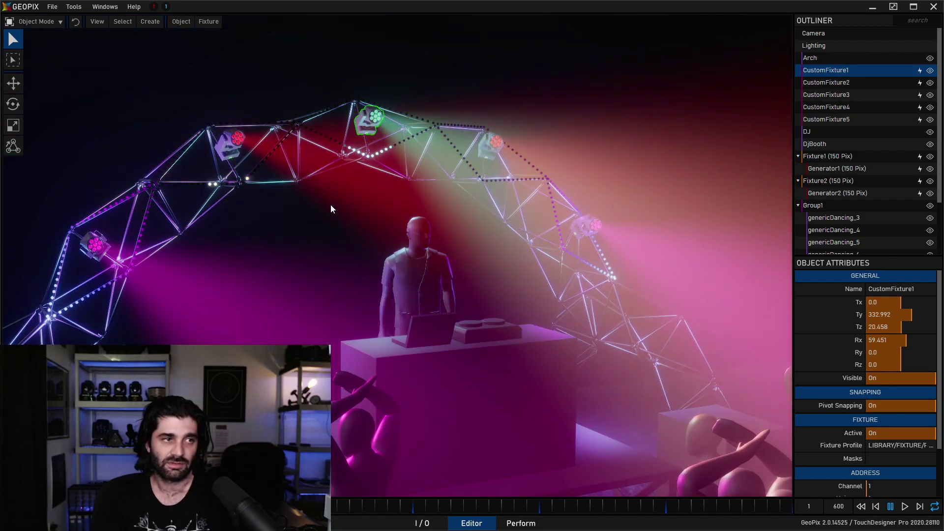
Open the Display Manager, review its monitor layout and the available panes down to the video targets, and return to the stage.
click(74, 6)
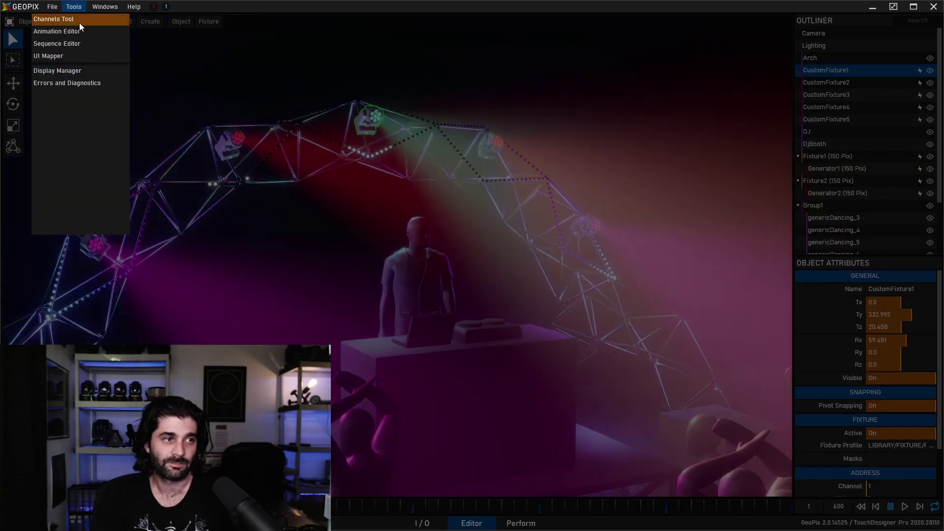
click(74, 70)
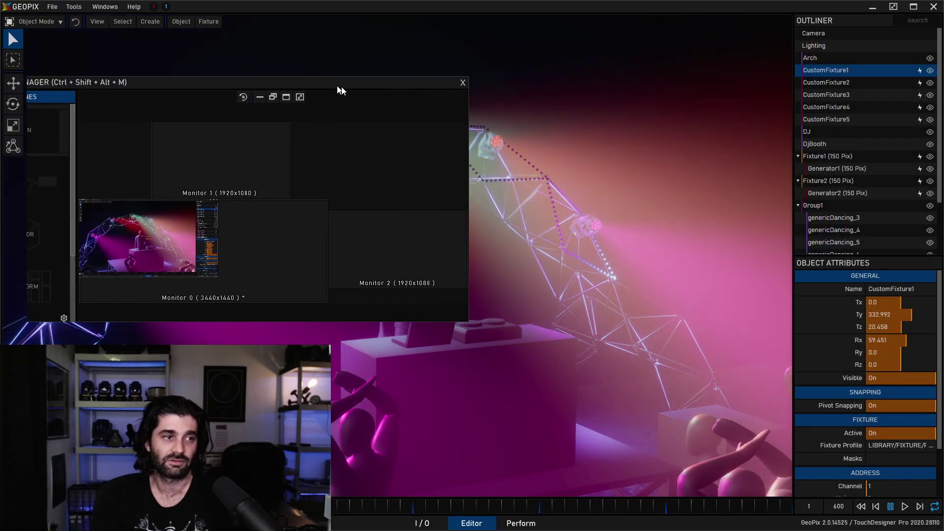
mouse_move(431, 316)
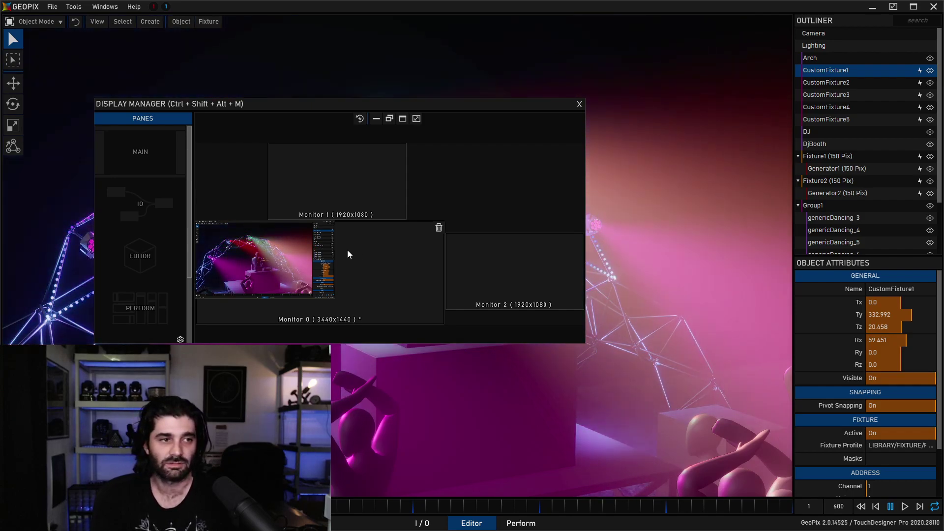
drag(238, 103, 301, 103)
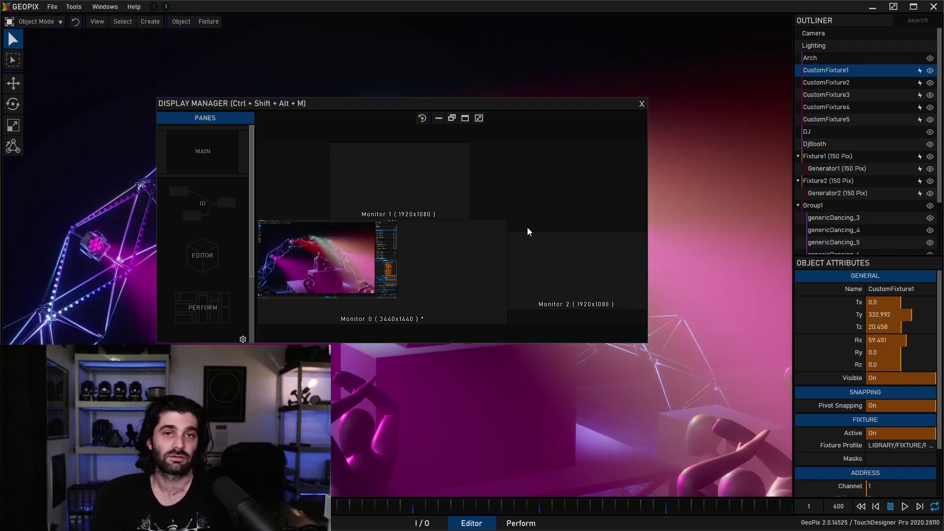
drag(252, 203, 244, 252)
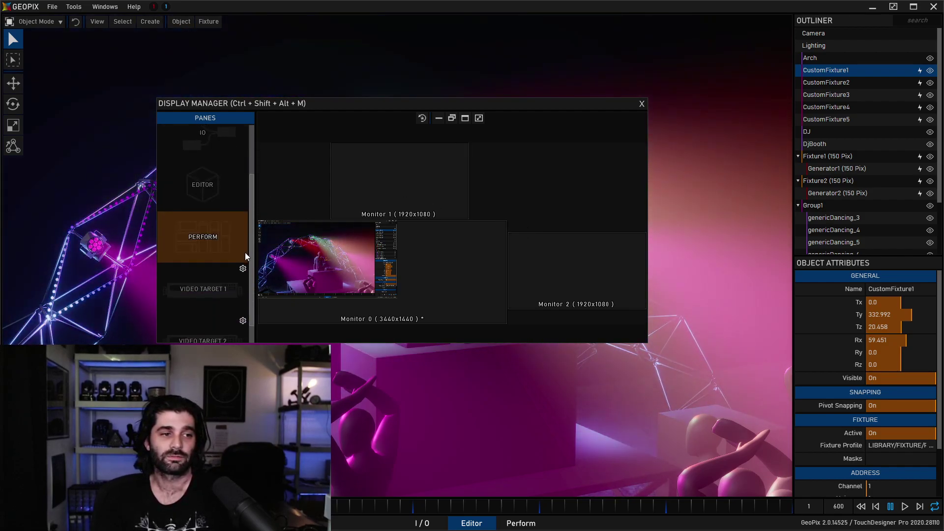
scroll(246, 276, down, 2)
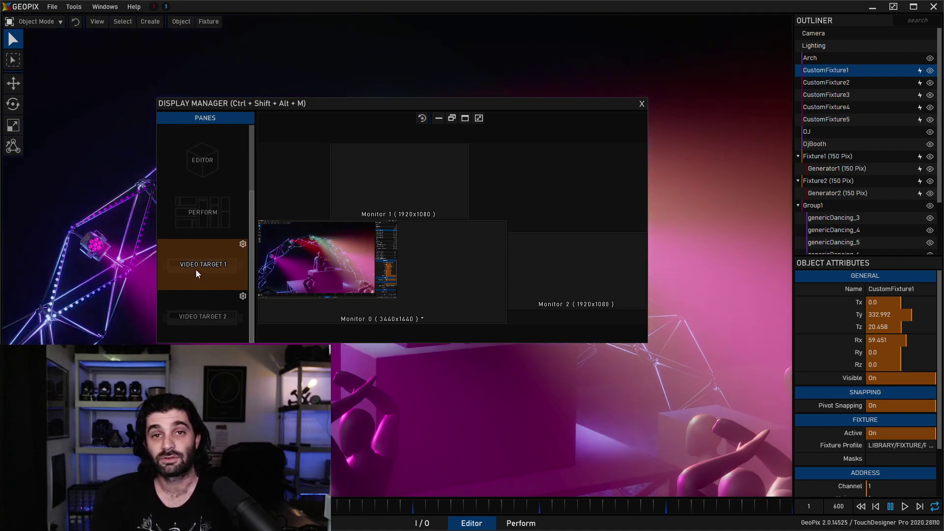
click(646, 103)
scroll(544, 188, down, 4)
middle_drag(518, 211, 423, 175)
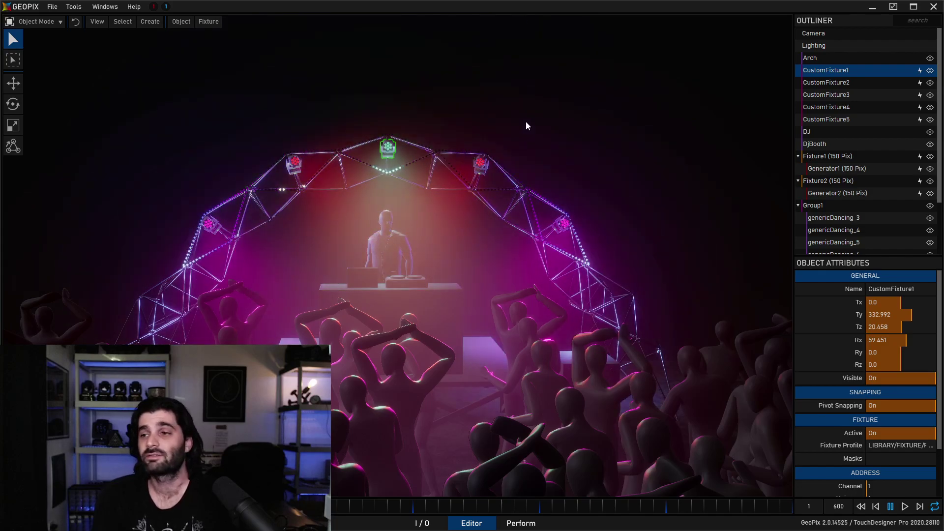
key(alt+Tab)
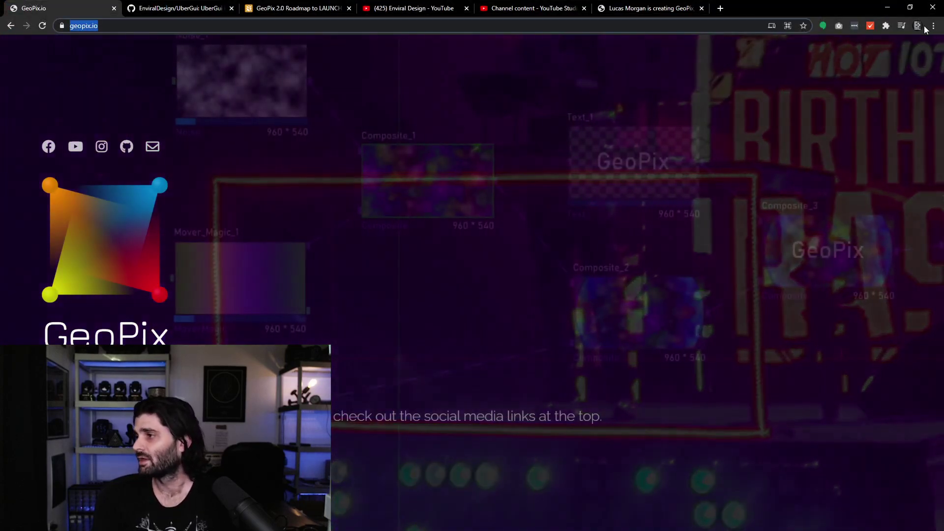
click(934, 25)
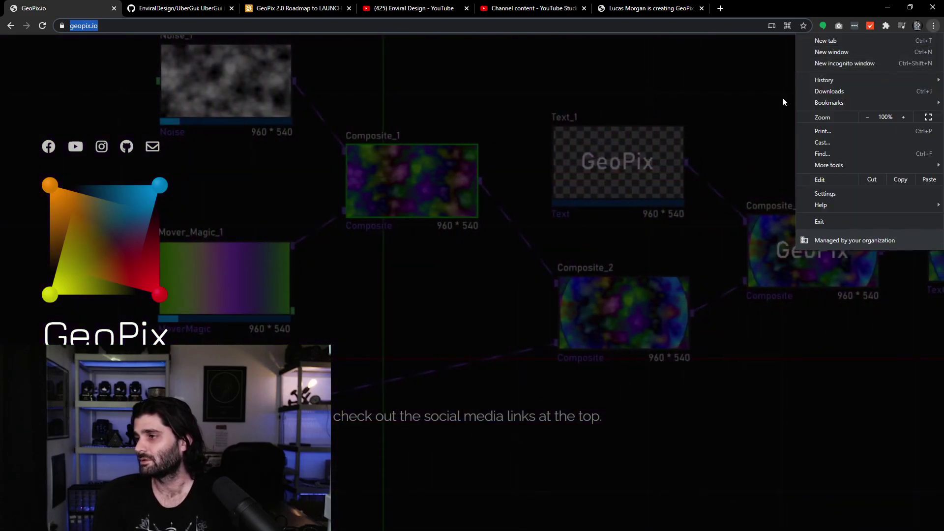
click(869, 63)
text(https://www.geopix.io/)
key(Return)
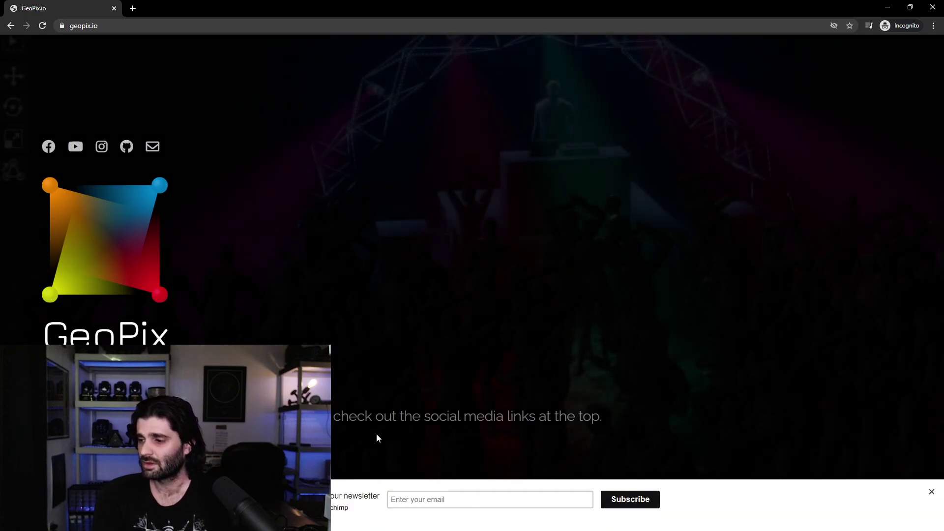
click(442, 499)
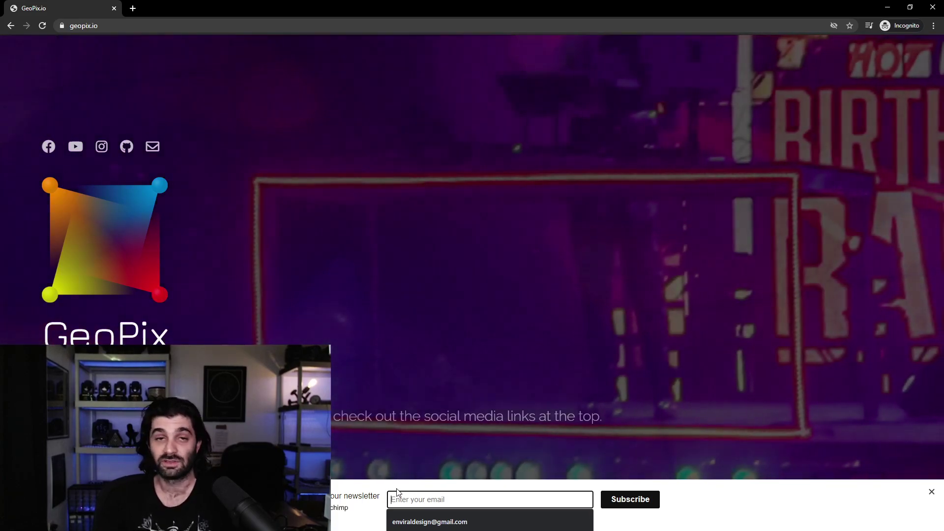
click(451, 282)
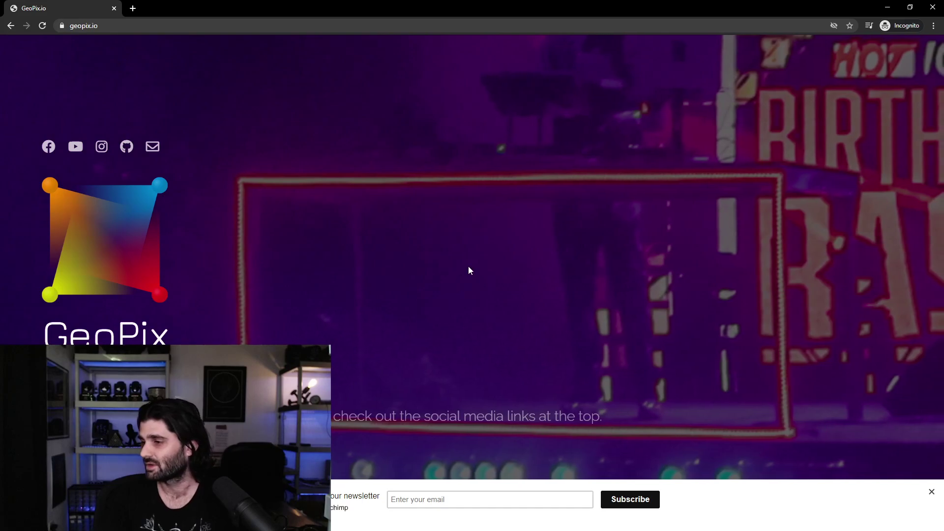